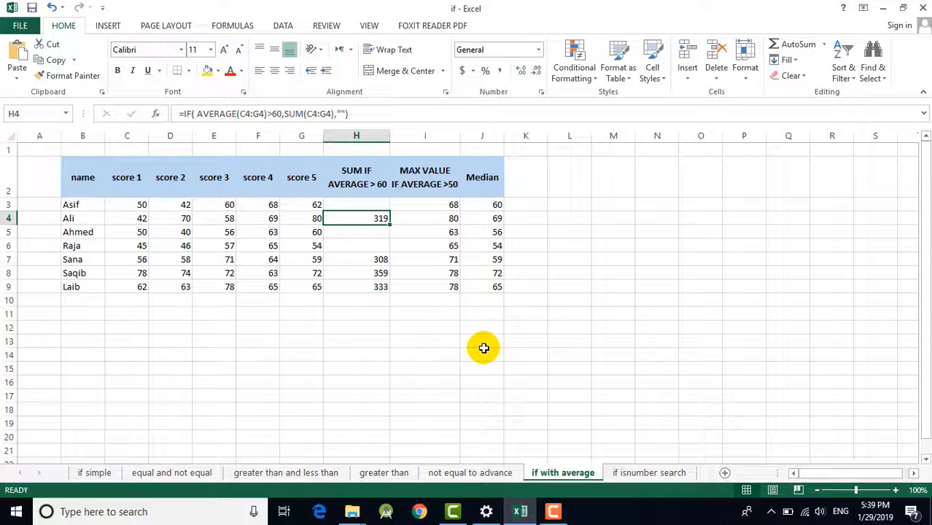
Examine the existing IF formulas in the SUM IF AVERAGE > 60 column, cells H3 to H9.
left_click(252, 339)
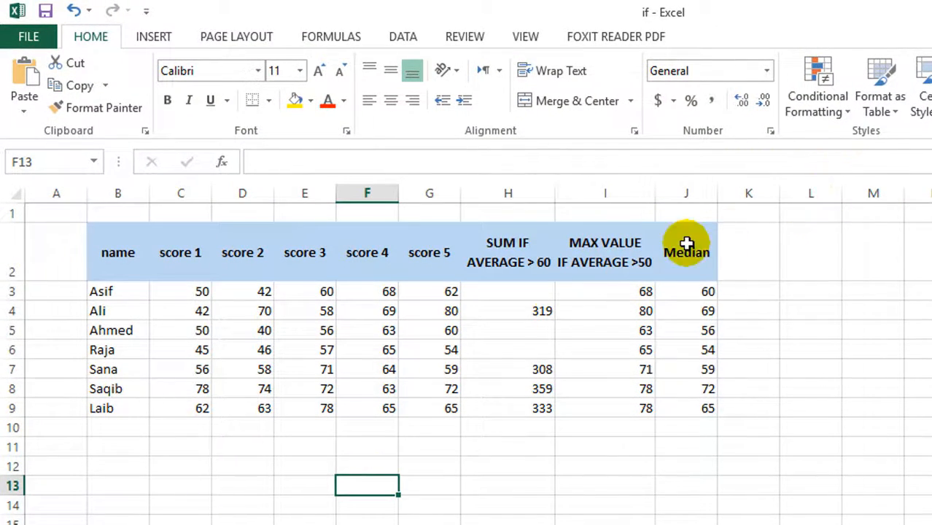
left_click(485, 293)
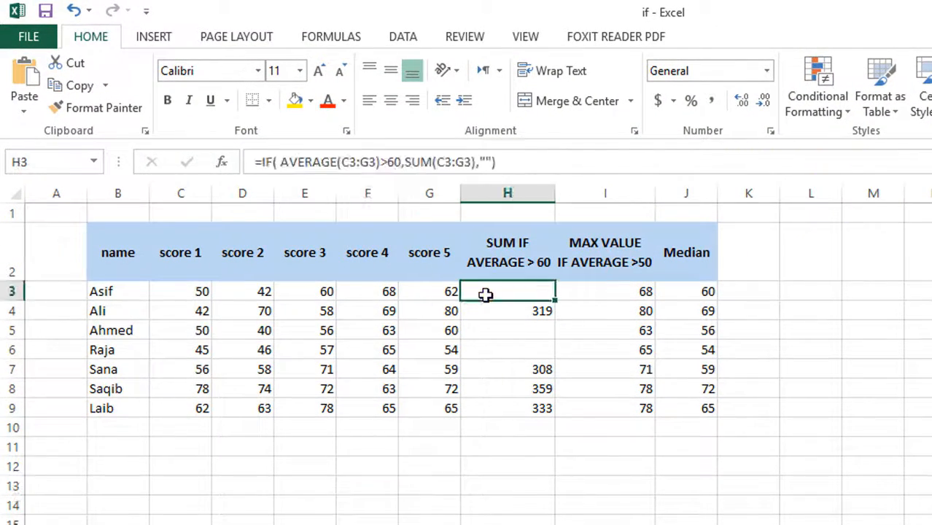
left_click(503, 370)
left_click(515, 291)
left_click_drag(515, 291, 513, 408)
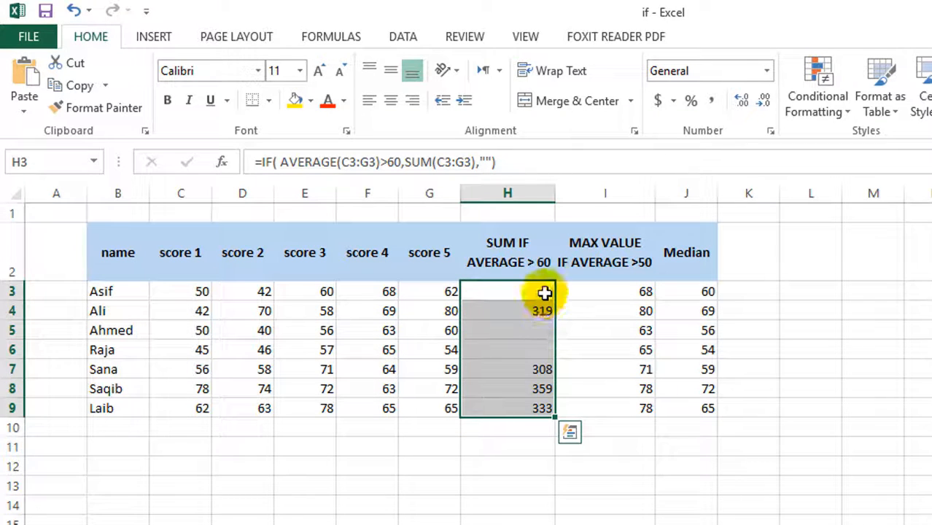
left_click(529, 372)
left_click(523, 294)
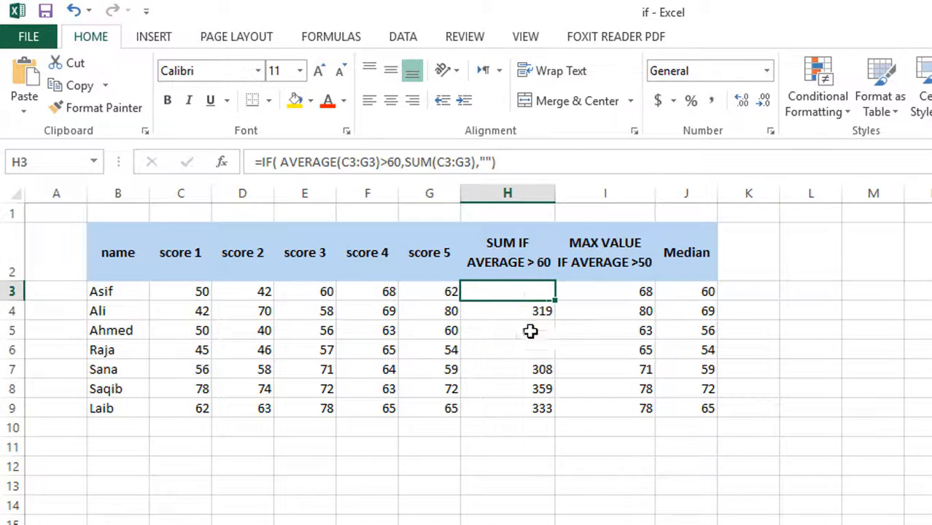
left_click(531, 329)
left_click(531, 348)
left_click(518, 386)
left_click(522, 410)
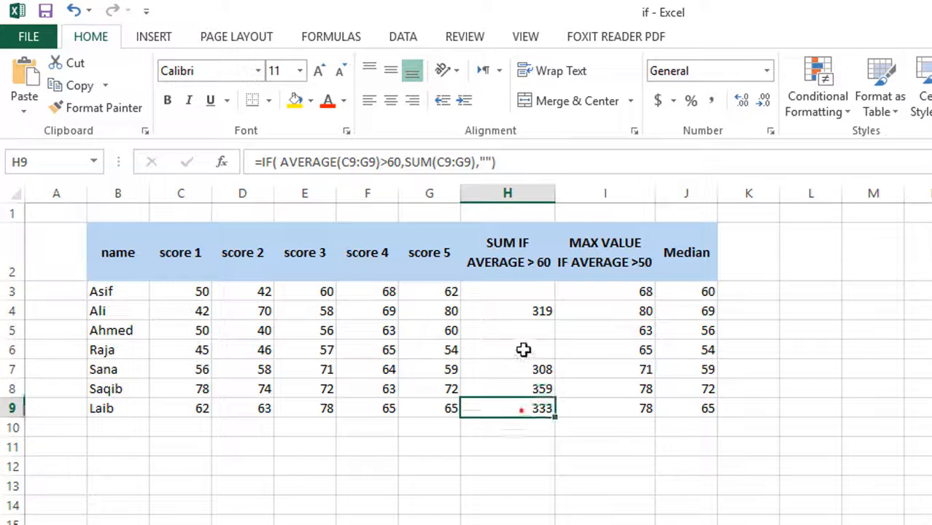
left_click(524, 348)
left_click(517, 292)
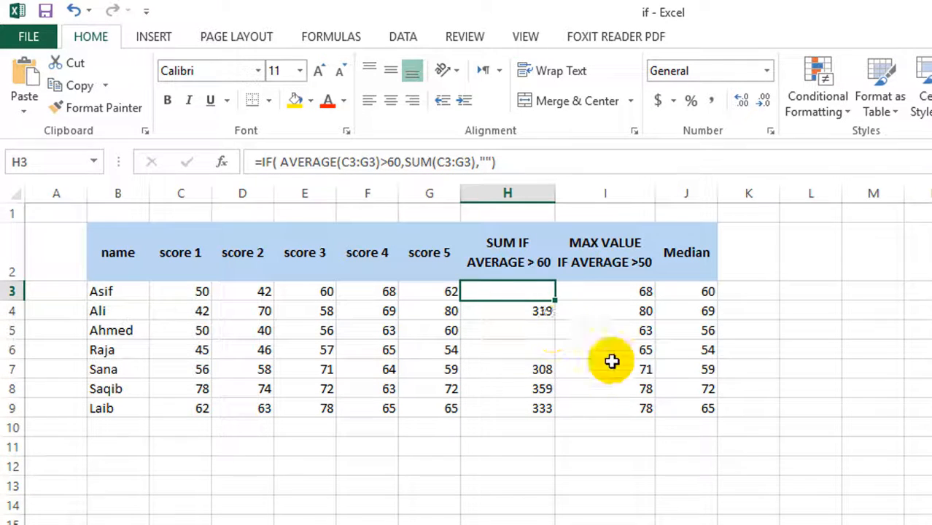
left_click(530, 388)
Clear the formulas from the SUM IF AVERAGE > 60 column, cells H3:H9.
left_click(513, 291)
left_click_drag(510, 292, 533, 408)
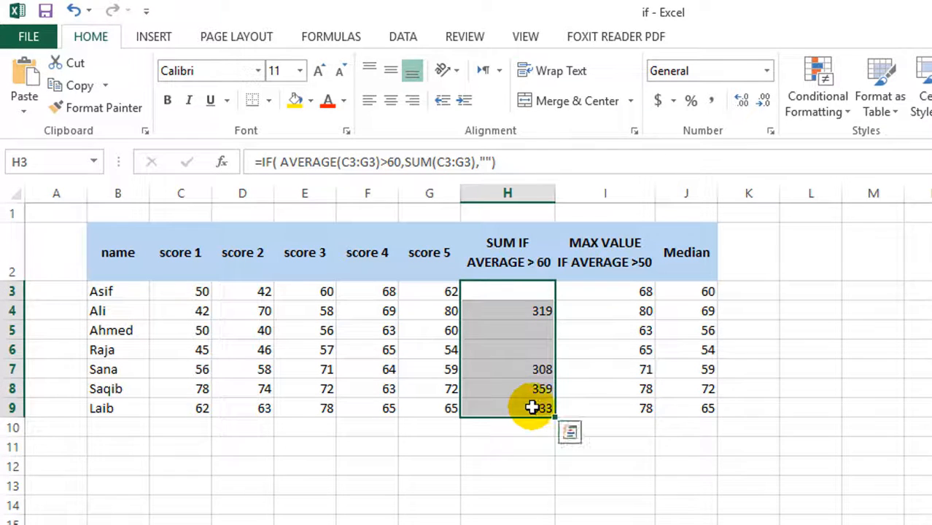
key("Delete")
left_click(445, 448)
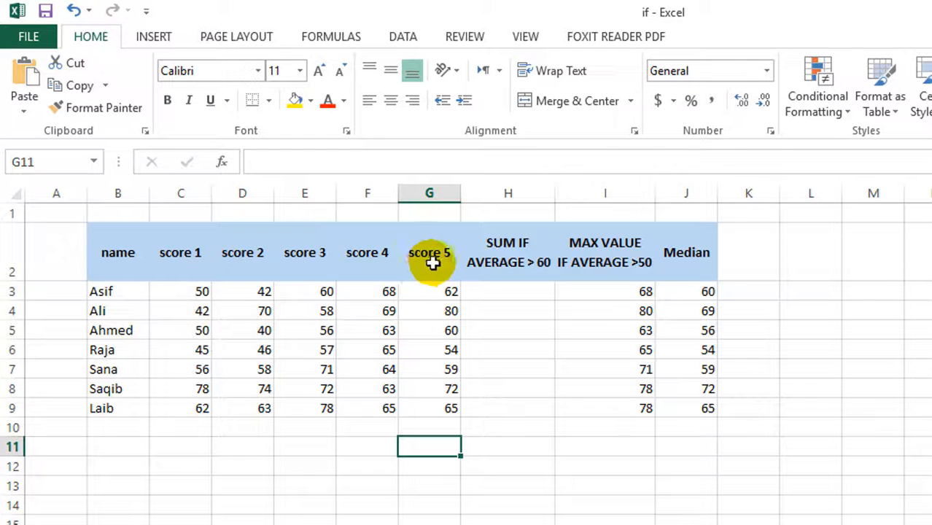
Begin an IF formula in H3 with the logical test AVERAGE(C3:G3)>60.
left_click(503, 291)
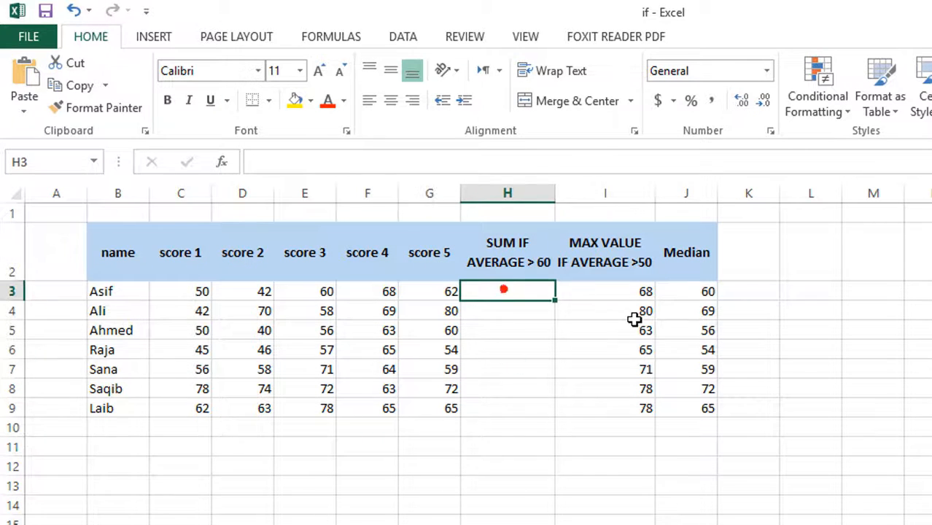
type("=ig")
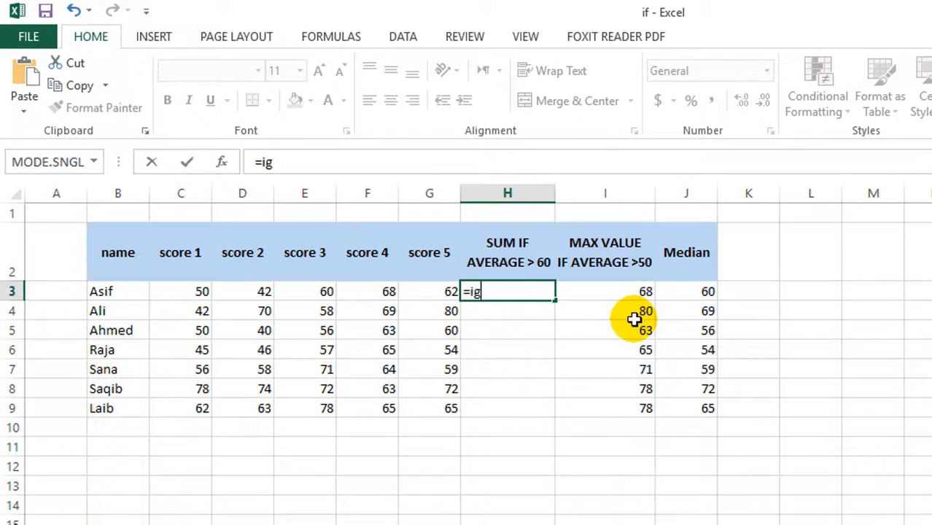
key("BackSpace")
type("f(")
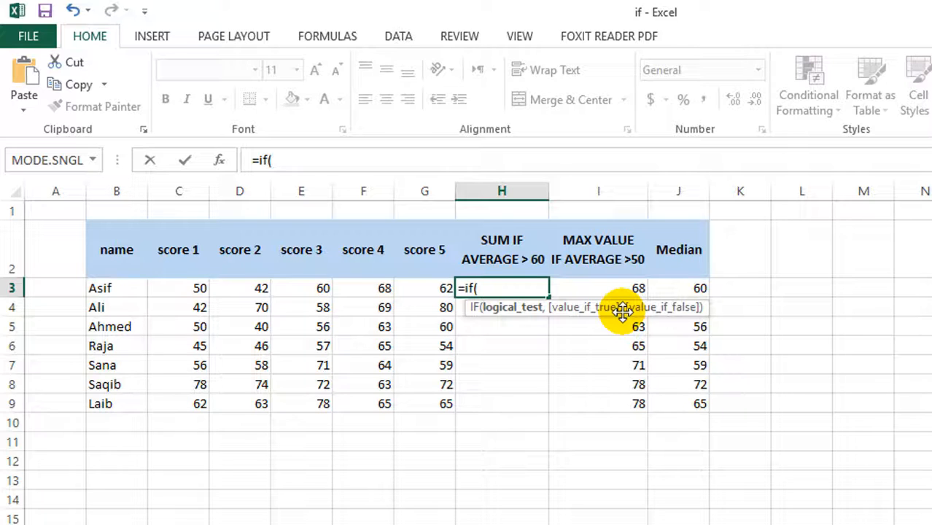
type("a")
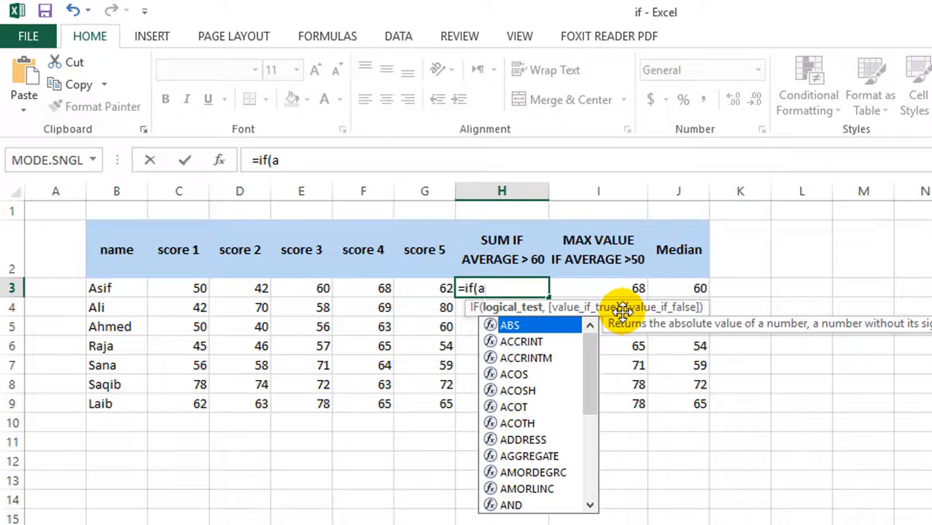
type("ver")
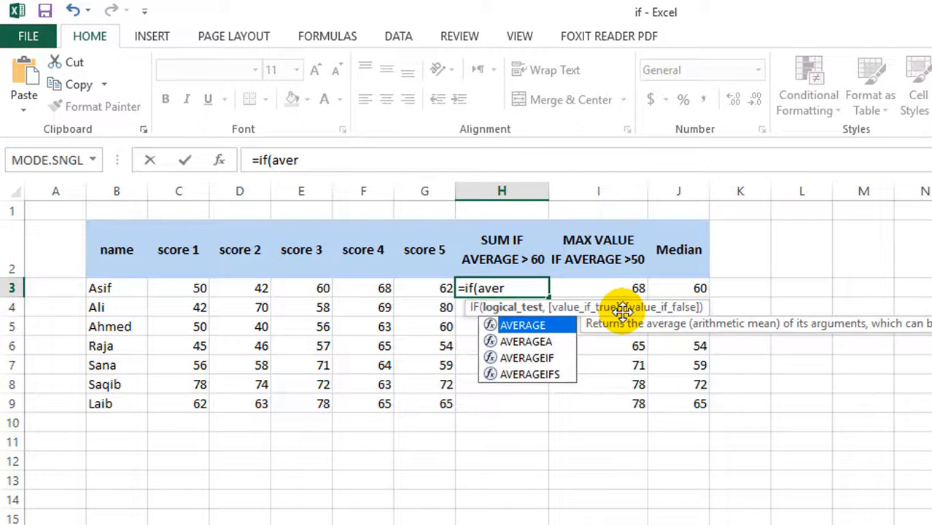
key("Tab")
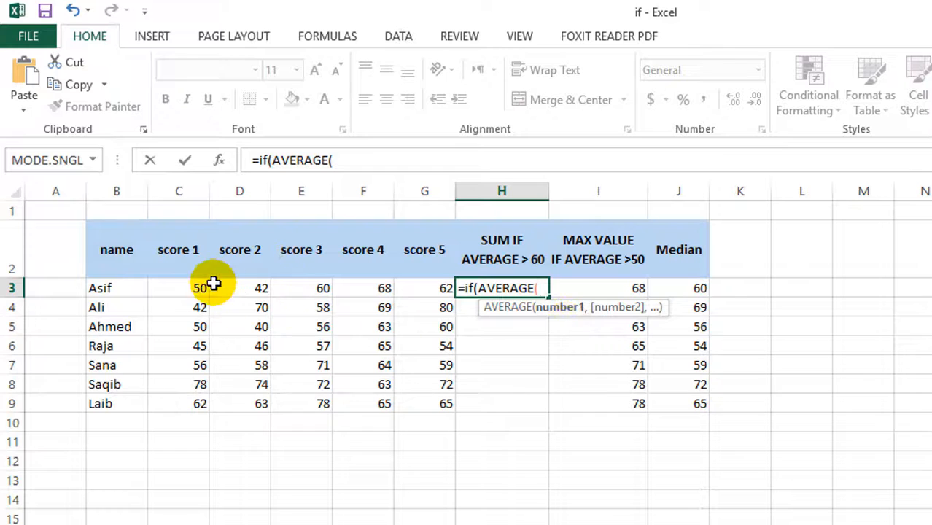
left_click_drag(188, 289, 416, 298)
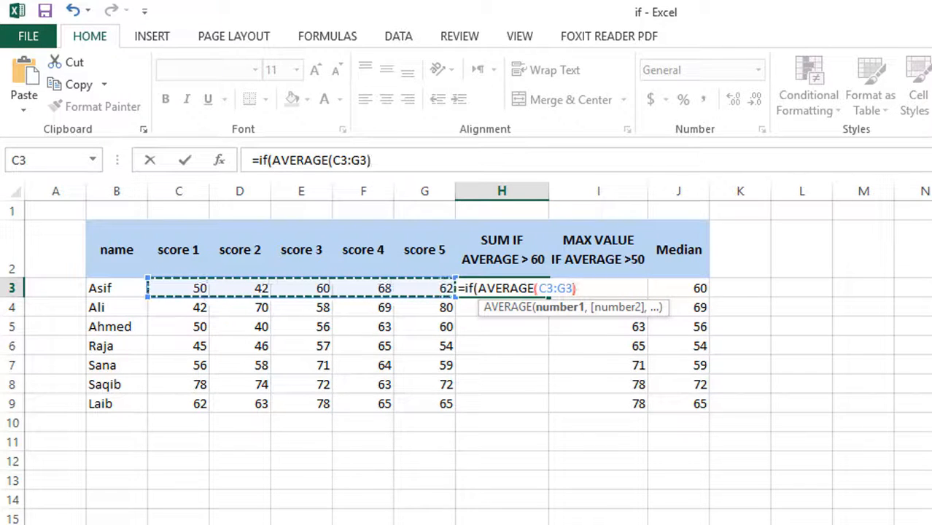
type(")")
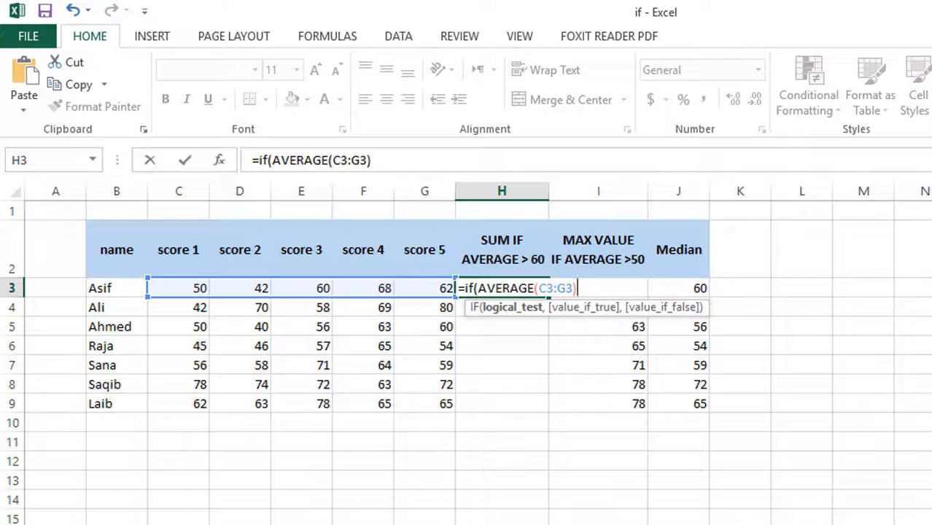
type(">60")
type(",")
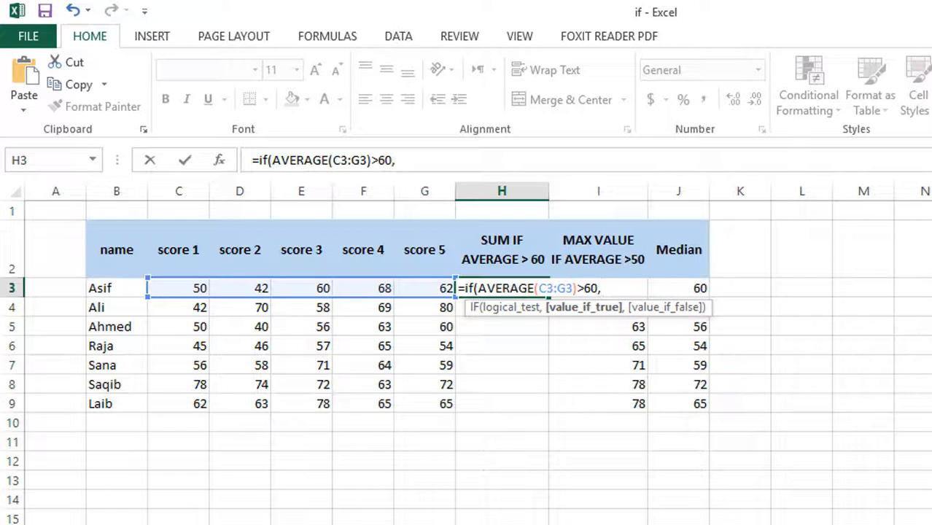
Complete the H3 formula to return "Everage is greater than 60" when true and "Everage Less than 60" when false.
type("\"Everage")
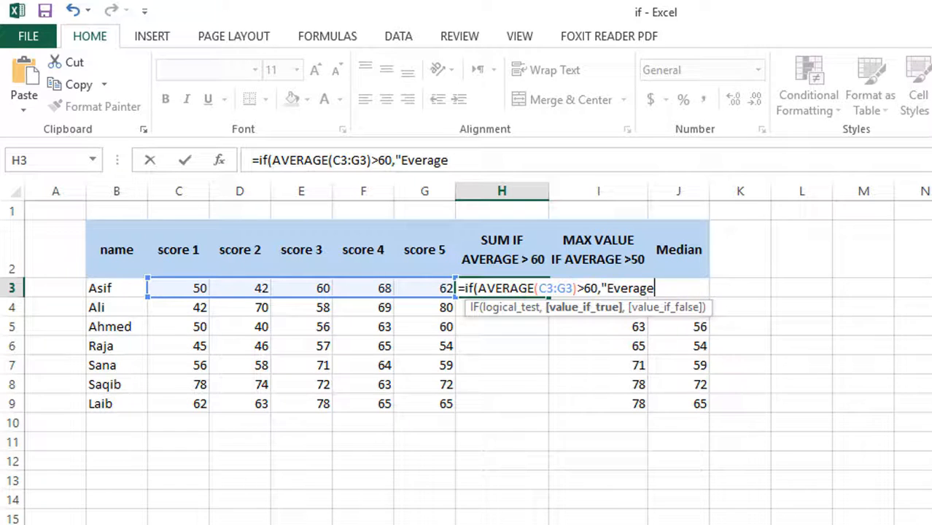
type(" is great")
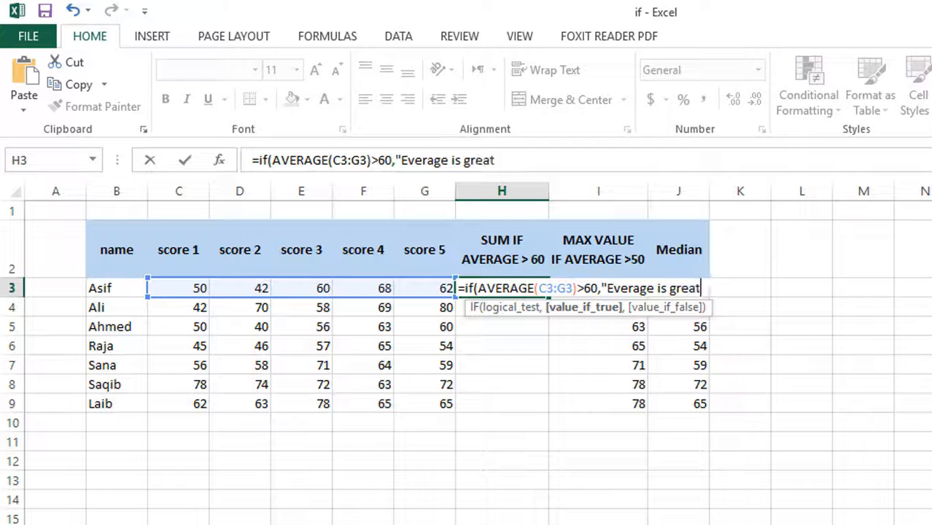
type("er than ")
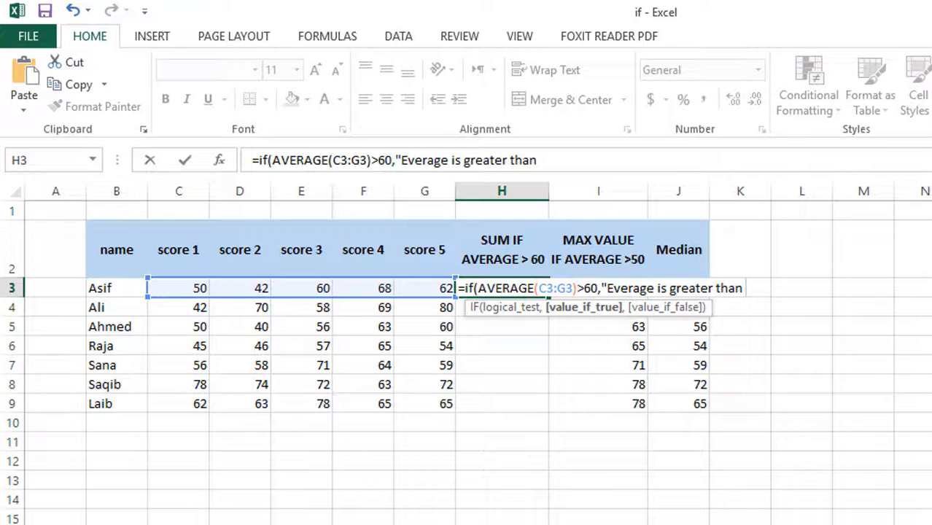
type("60")
type("\",")
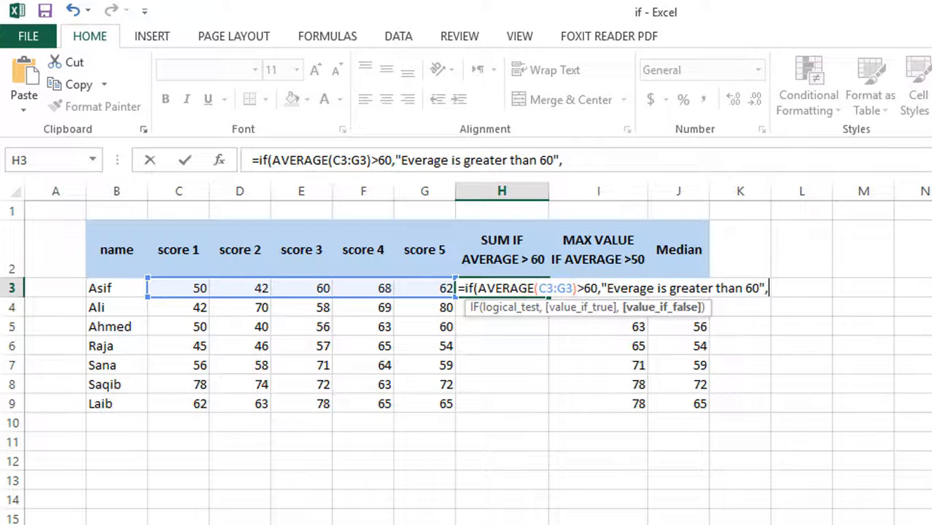
type("\"Everage")
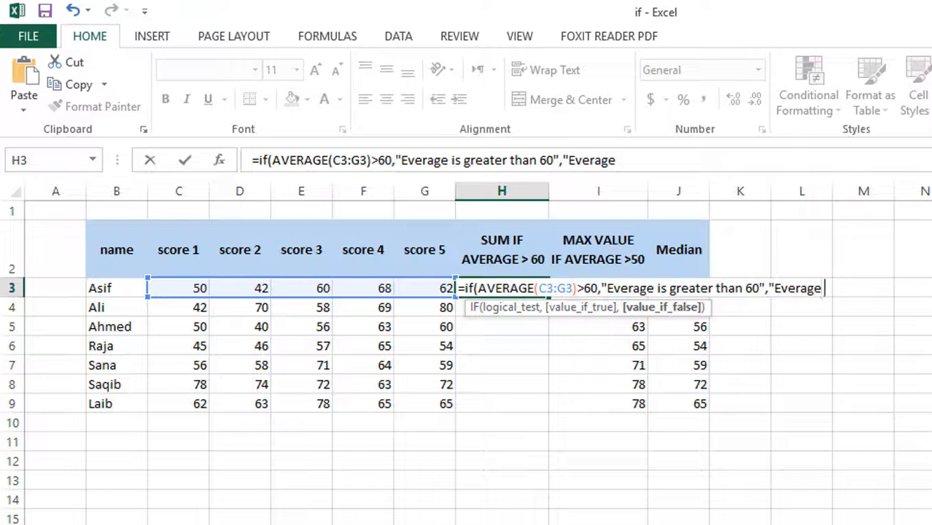
type(" Less than")
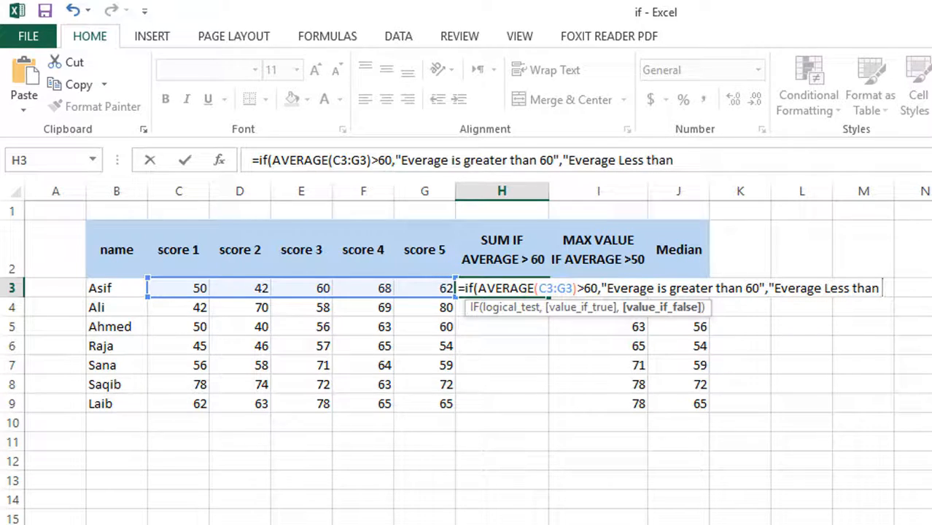
type(" 60\")")
key("Return")
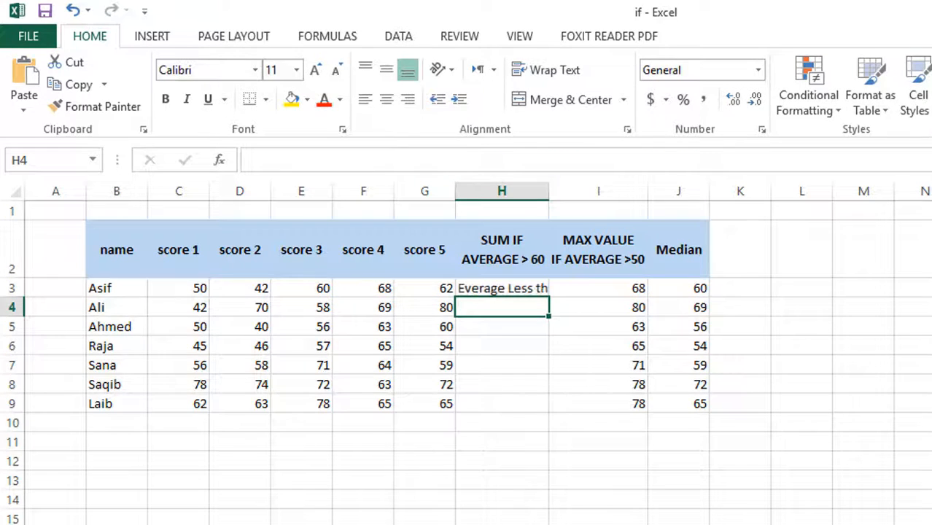
Fill the H3 formula down to H9 and fit column H's width to the resulting text.
double_click(549, 191)
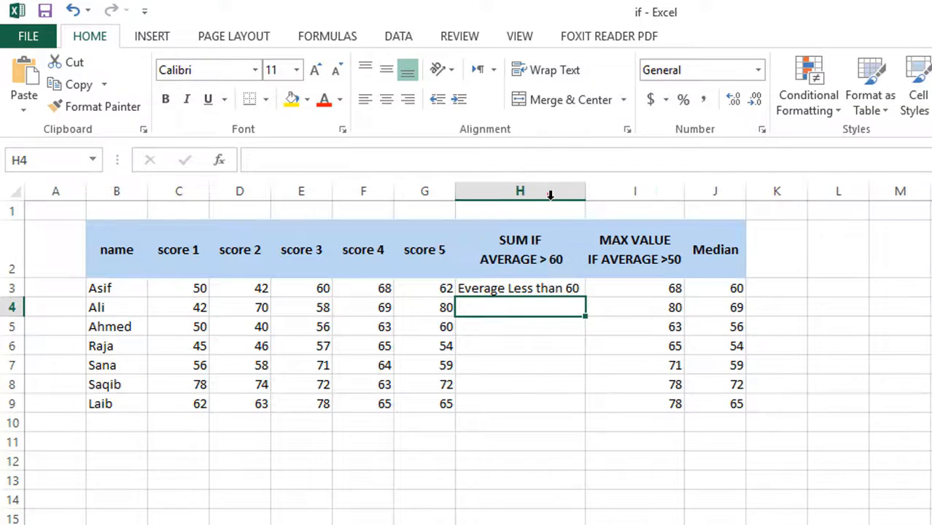
left_click(569, 289)
left_click_drag(585, 298, 575, 411)
left_click(927, 441)
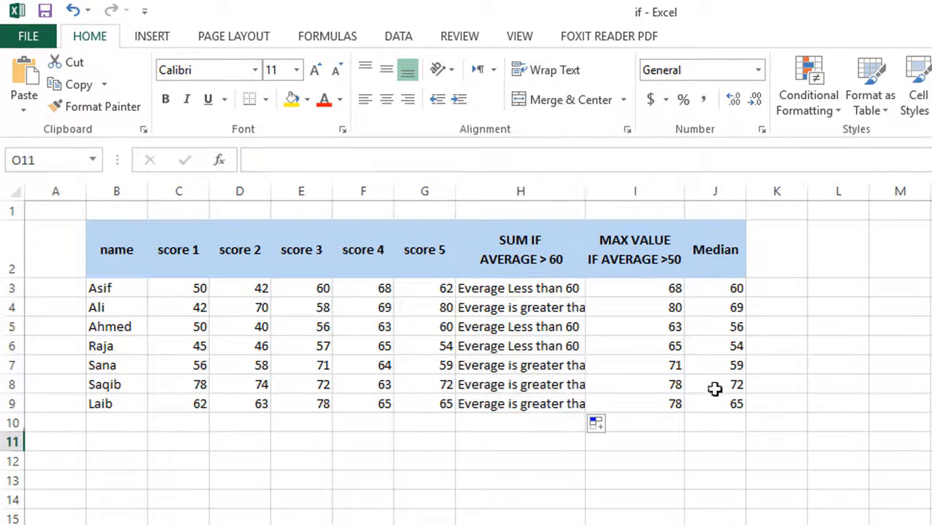
double_click(587, 191)
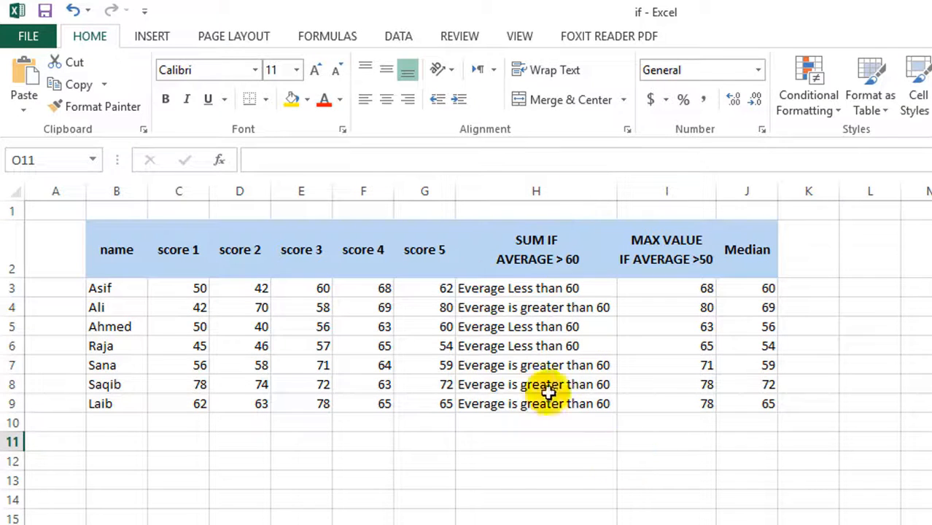
Replace both text results in H3's IF formula with SUM(C3:G3) as the value if true.
left_click(496, 292)
left_click(580, 289)
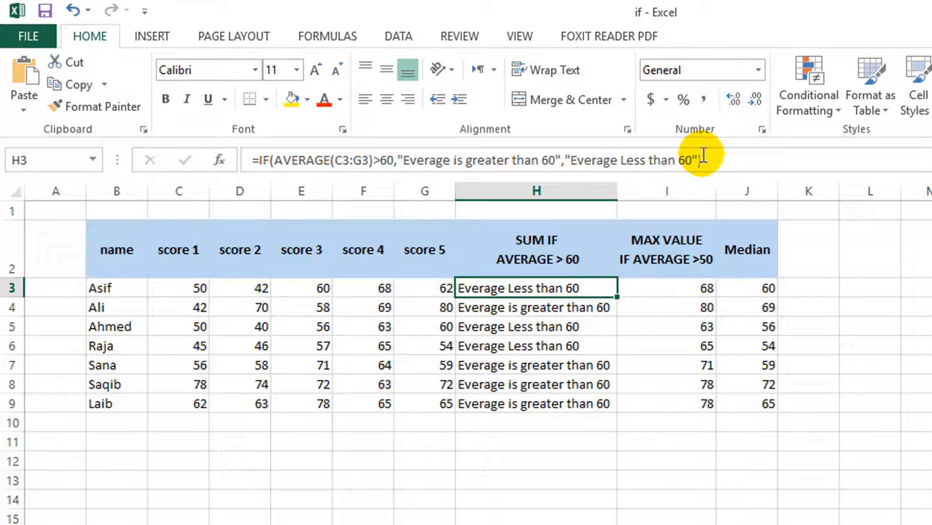
left_click_drag(698, 160, 403, 160)
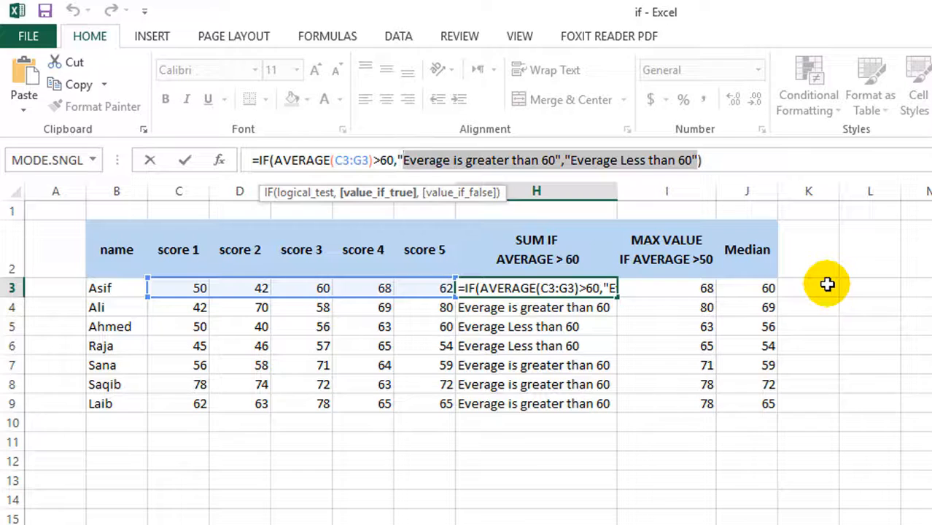
key("BackSpace")
key("BackSpace")
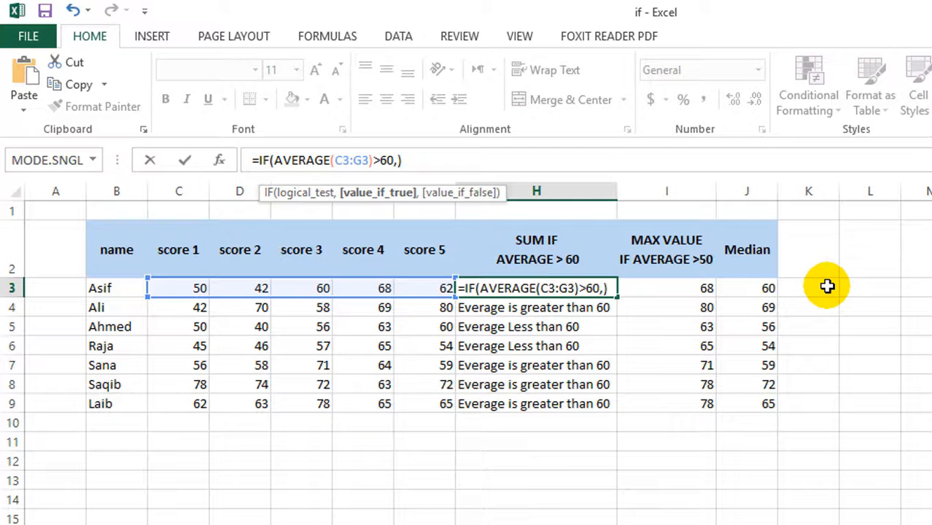
type("sum(")
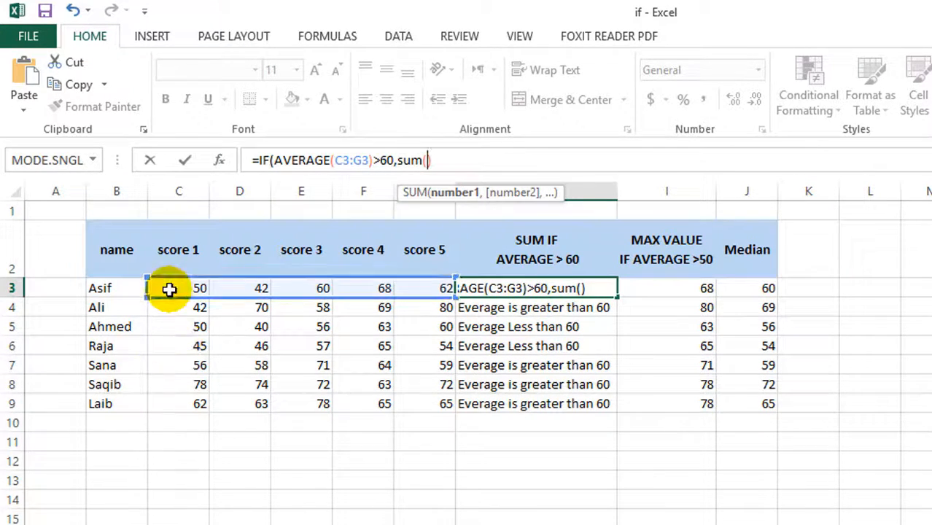
left_click_drag(168, 289, 424, 294)
type(")")
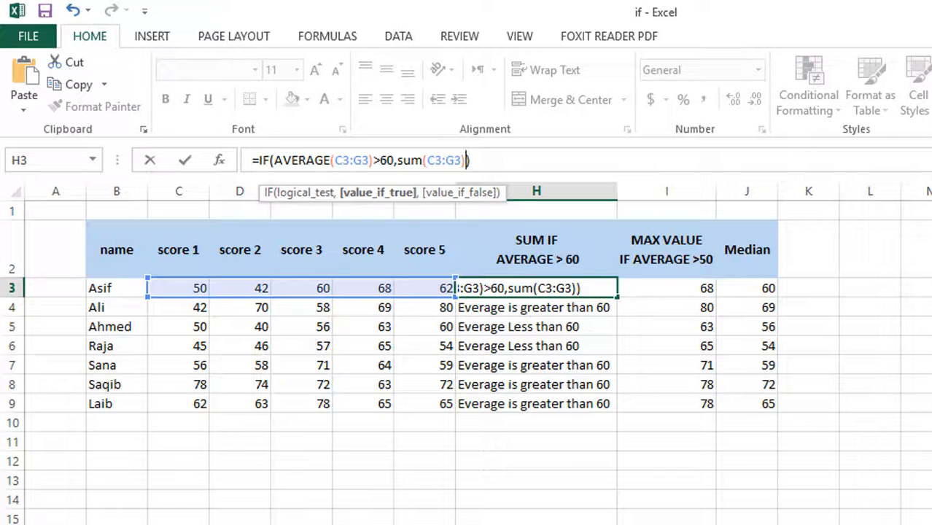
Add an empty string "" as the value if false in H3's IF formula and commit it.
type(",")
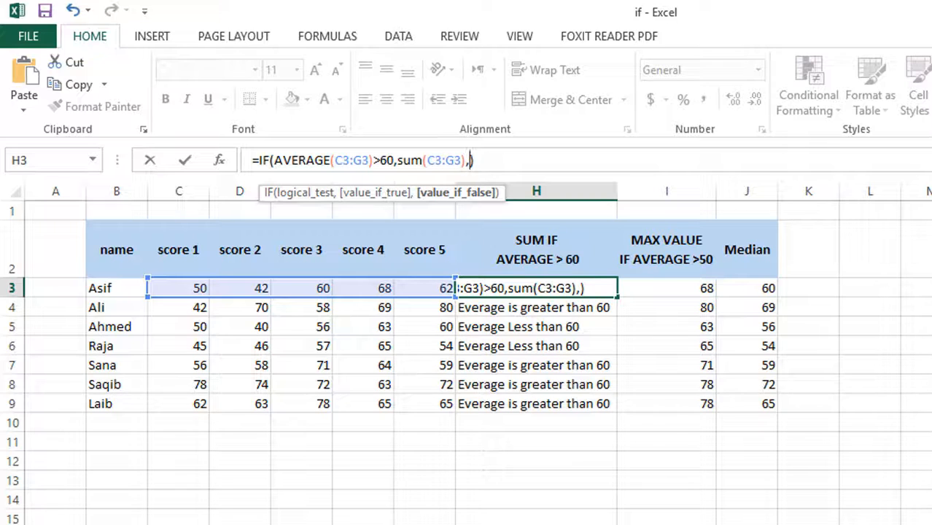
type("\"\"")
left_click(507, 159)
left_click(915, 259)
key("Return")
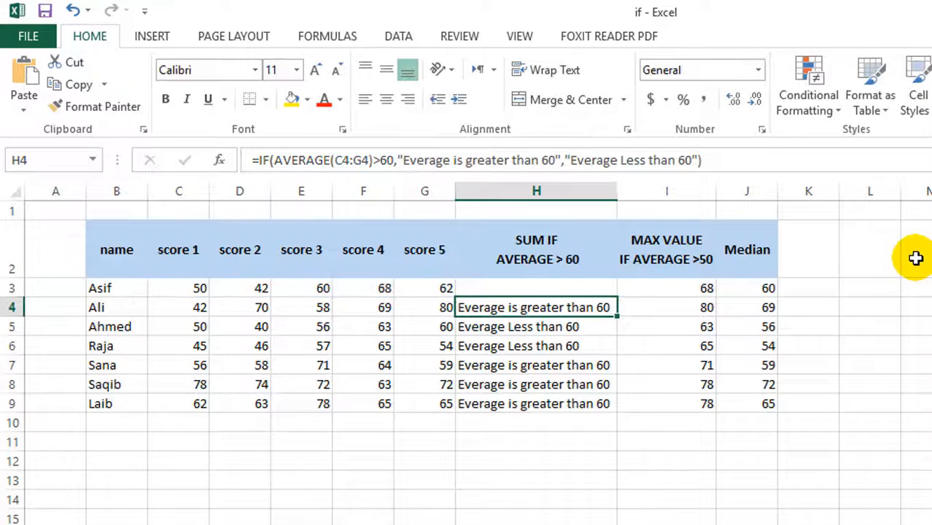
Fill the updated SUM formula from H3 down to H9, replacing the text results.
left_click(539, 291)
mouse_move(617, 295)
left_mouse_down()
mouse_move(603, 409)
mouse_move(618, 413)
left_mouse_up()
left_click(915, 400)
left_click(596, 291)
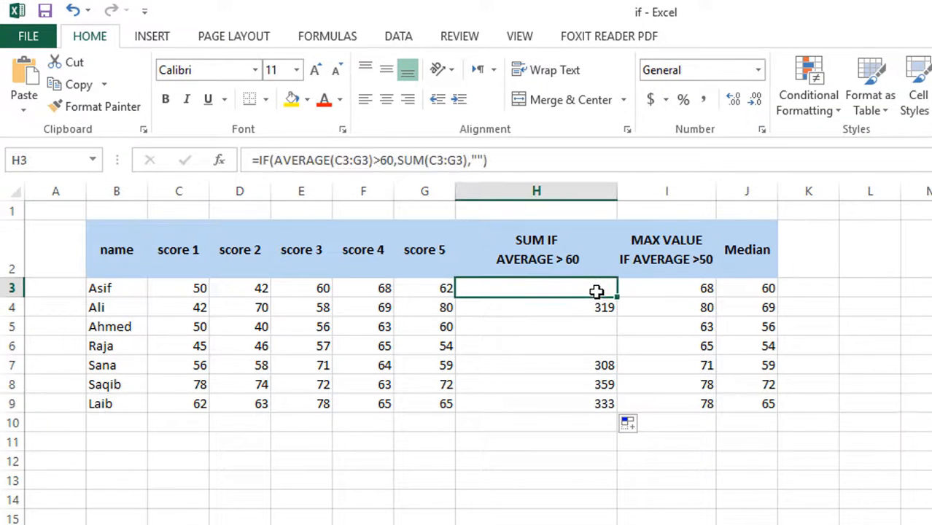
Examine the SUM(C3:G3) argument in H3's IF formula and close the formula without changing it.
left_click(555, 158)
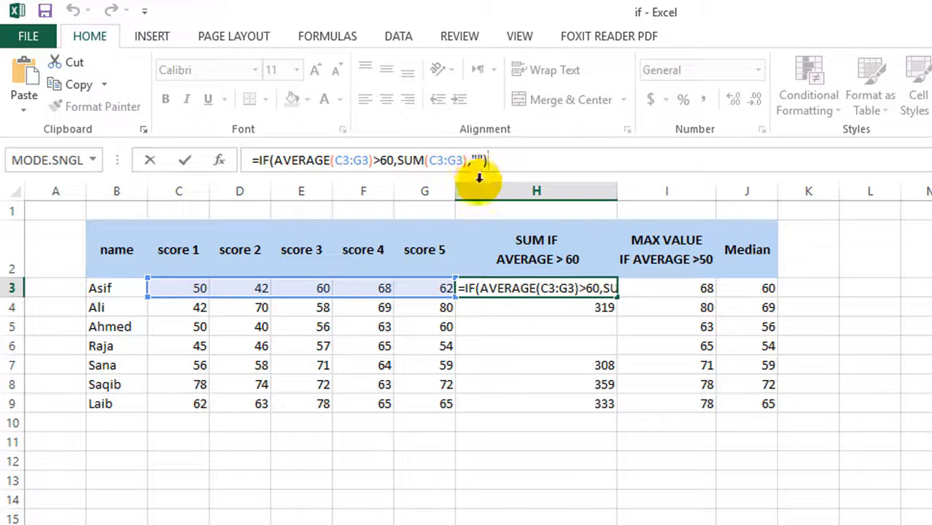
left_click(604, 162)
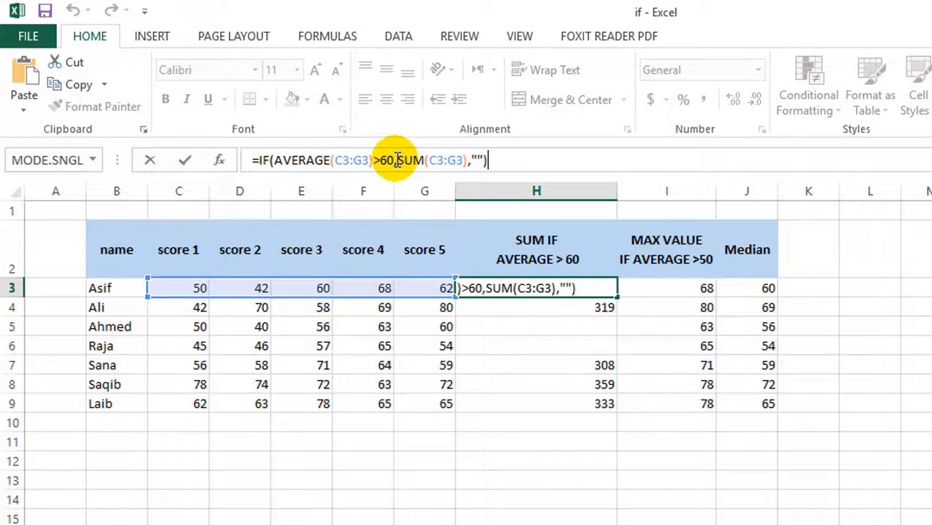
left_click_drag(398, 161, 470, 164)
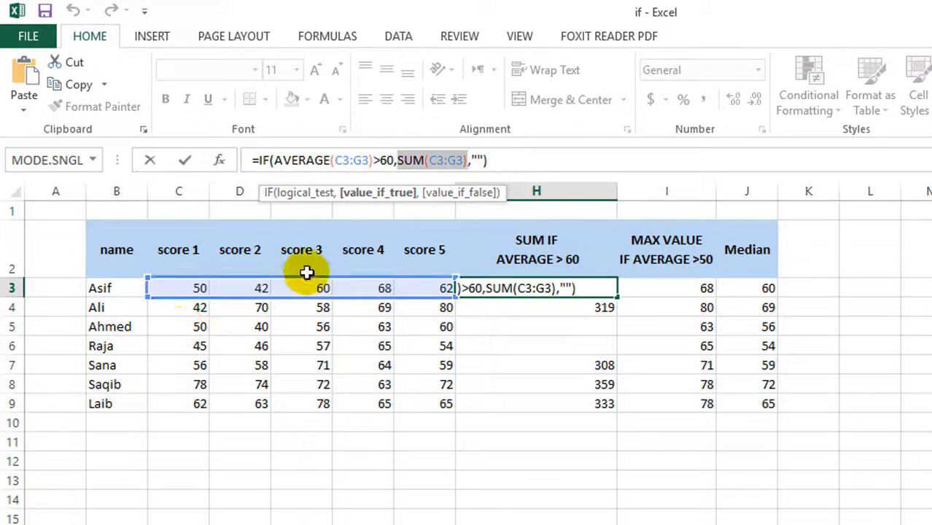
left_click(505, 160)
key("Return")
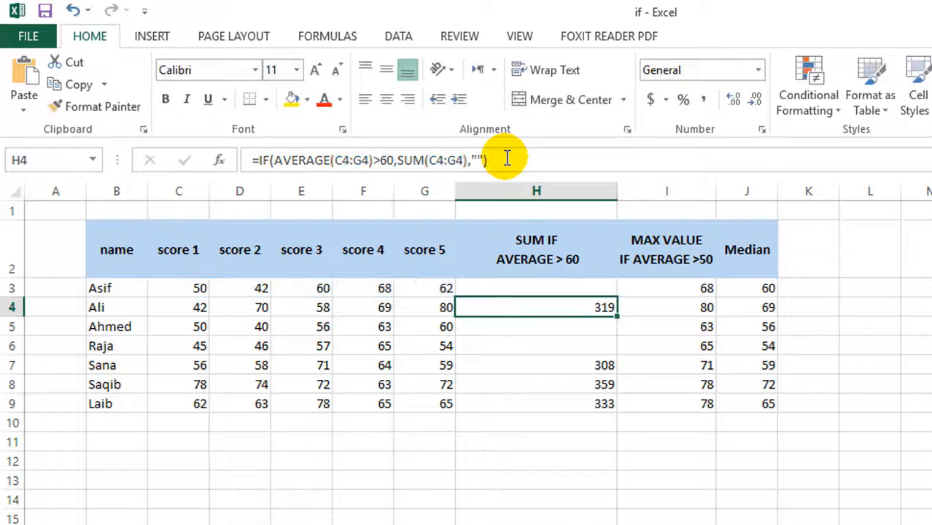
Replace the existing formula in I3 with the start of a new IF formula, =if(.
left_click(662, 284)
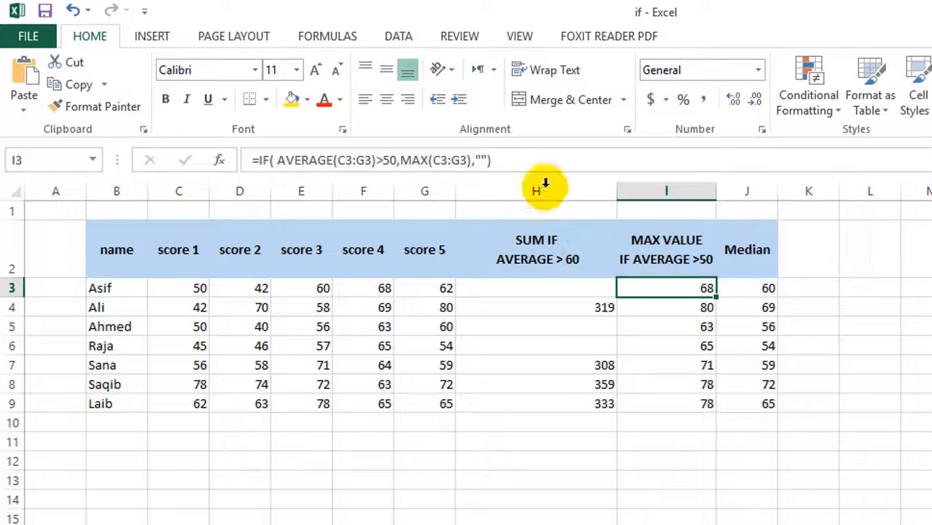
left_click_drag(544, 161, 201, 156)
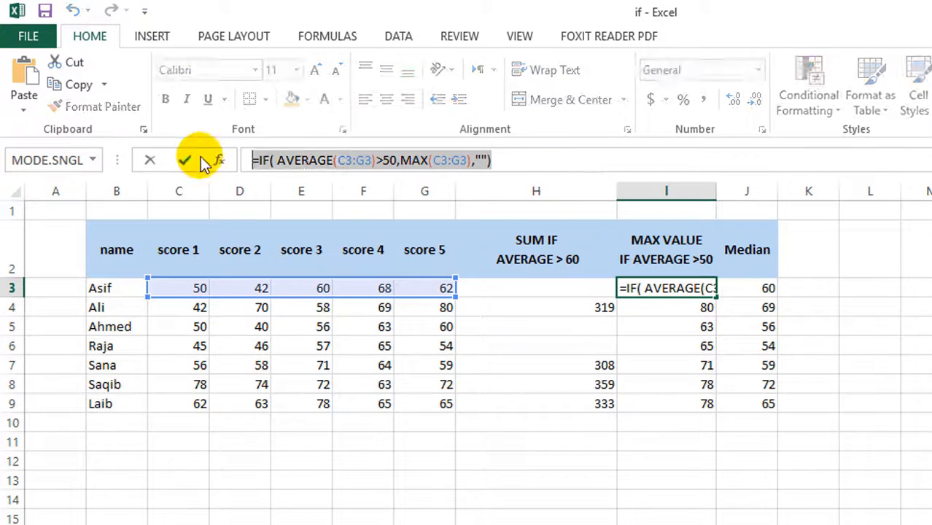
type("if")
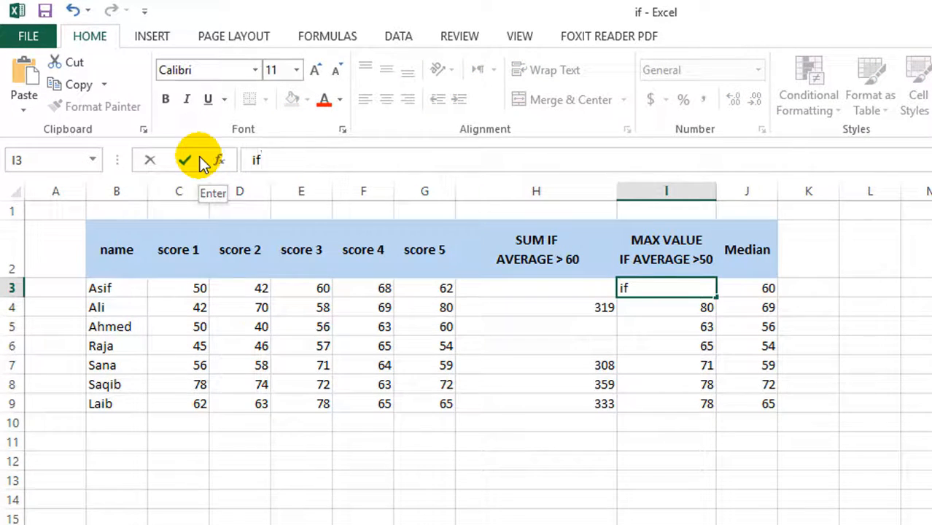
type("(")
key("BackSpace")
key("BackSpace")
key("BackSpace")
type("=if(")
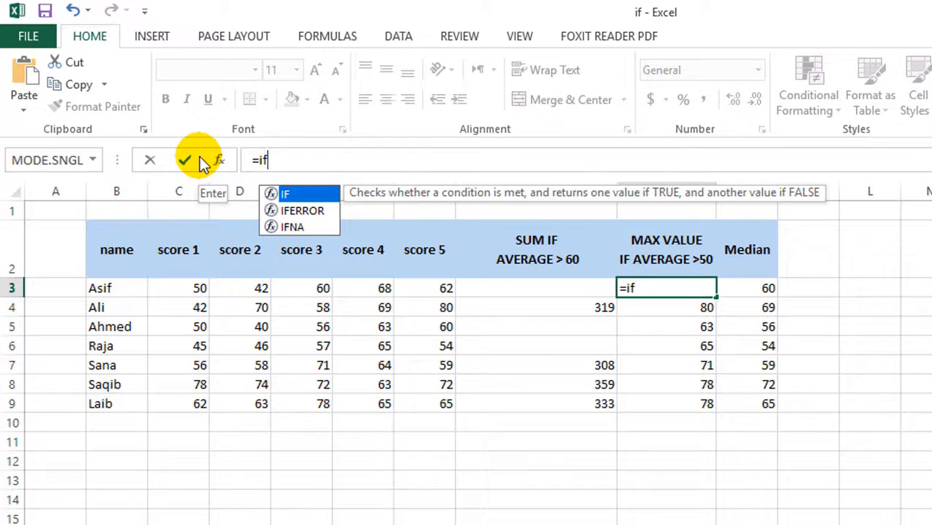
Add AVERAGE(C3:G3)>60 as the logical test of I3's IF formula.
type("aev")
key("BackSpace")
key("BackSpace")
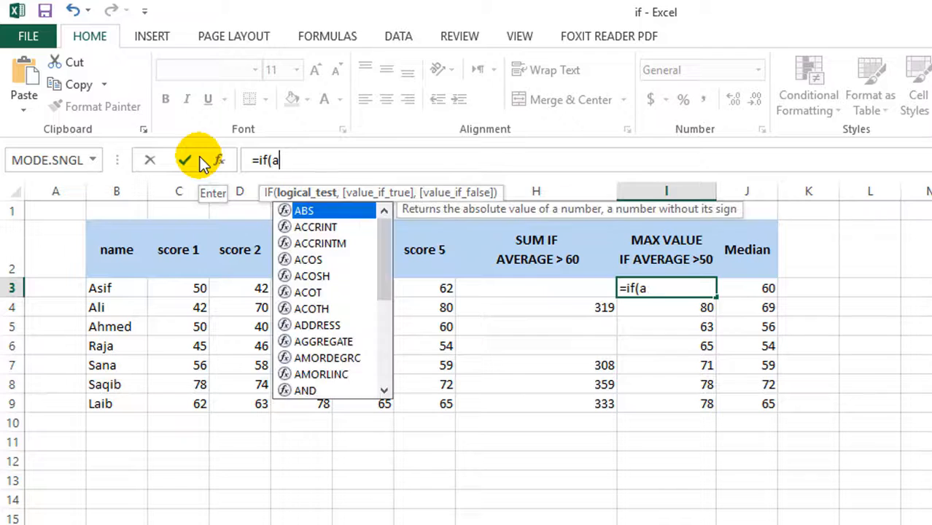
type("v")
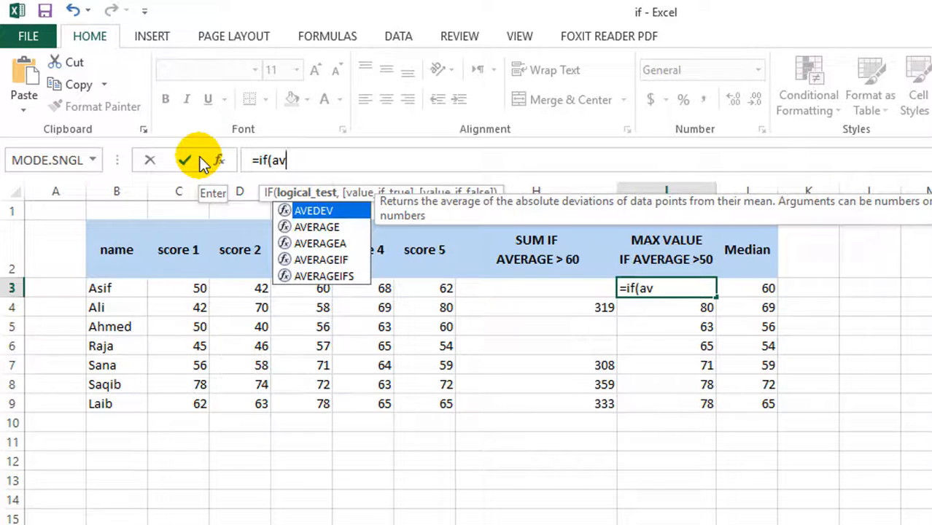
double_click(339, 227)
left_click_drag(179, 287, 440, 292)
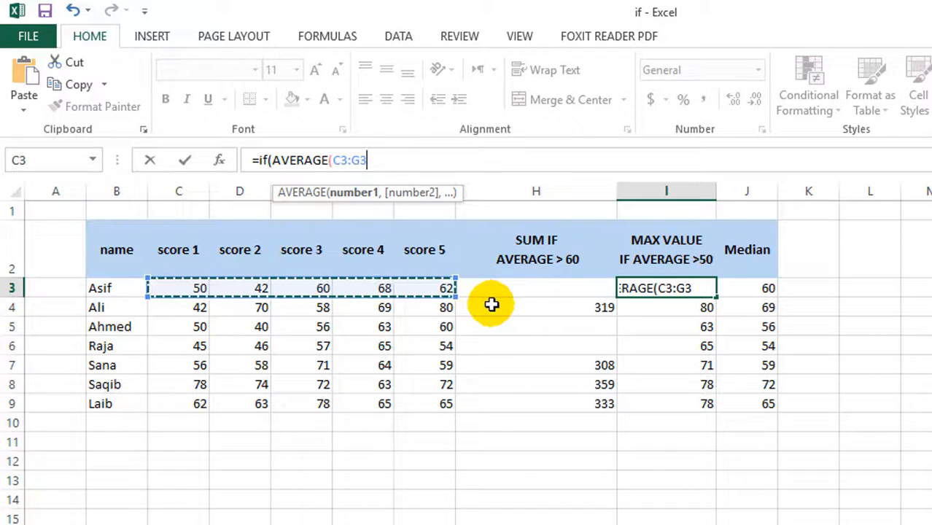
type(")>60")
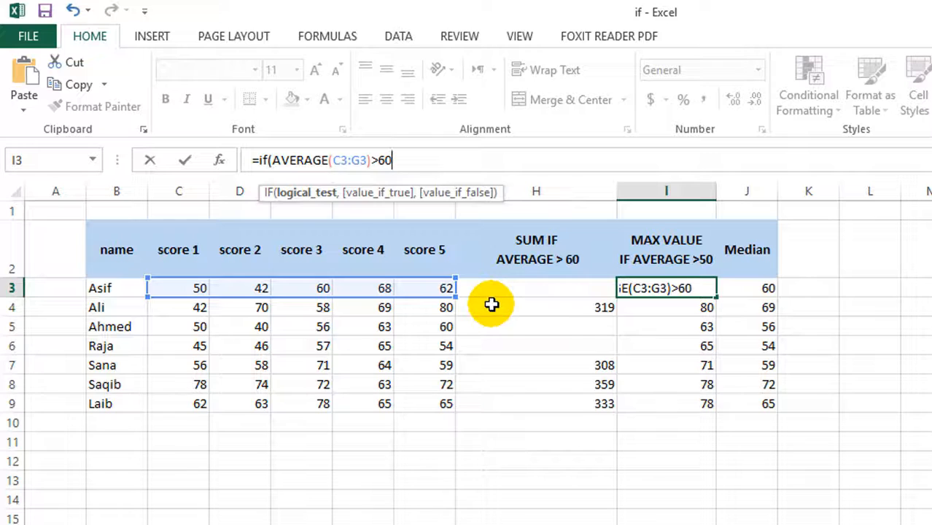
Add MAX(C3:G3) as the value if true and "" as the value if false in I3, and commit the formula.
type(",")
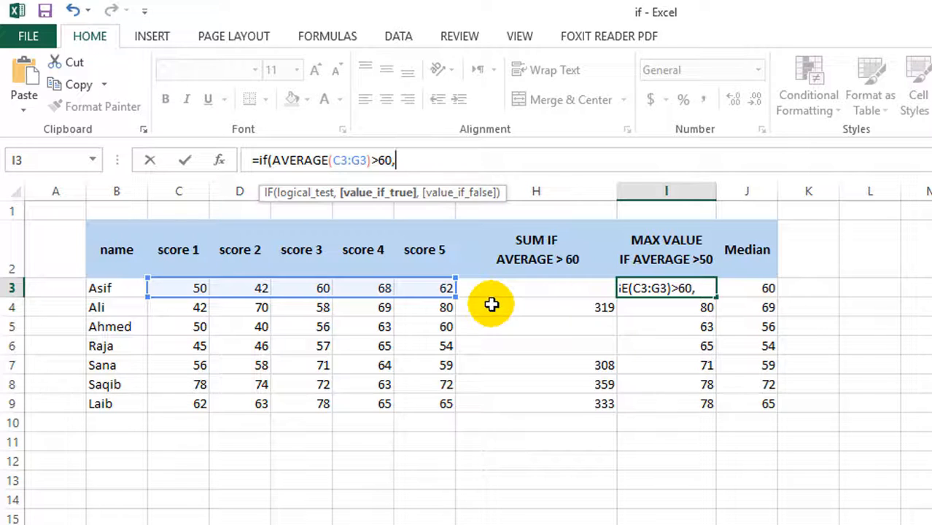
type("m")
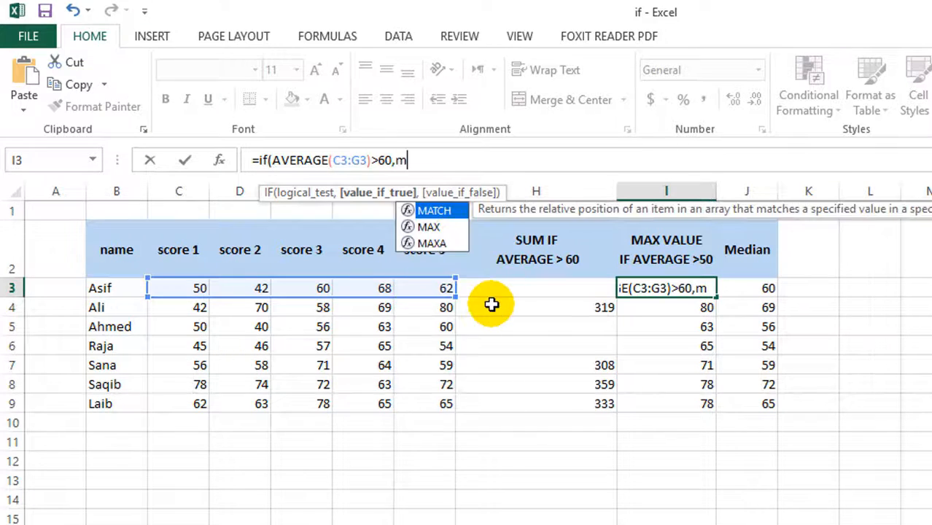
type("ax(")
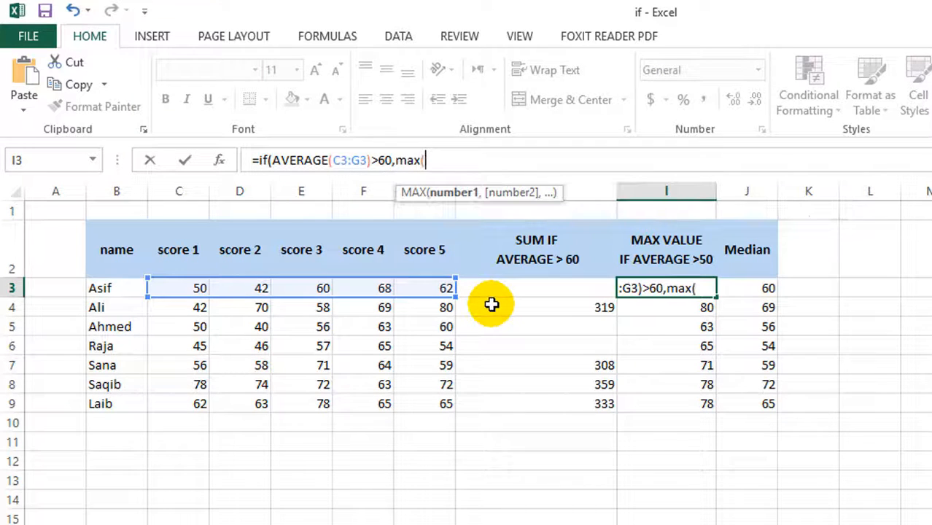
left_click_drag(177, 290, 437, 289)
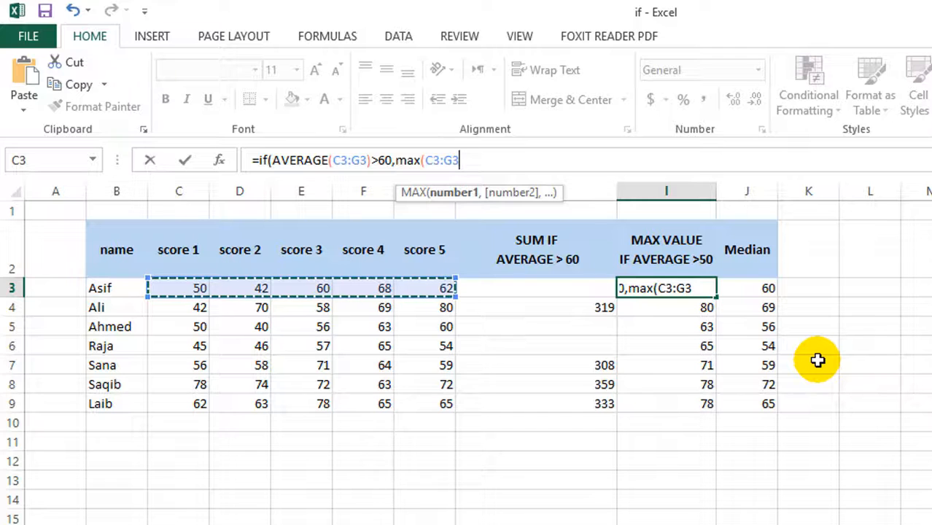
type("),")
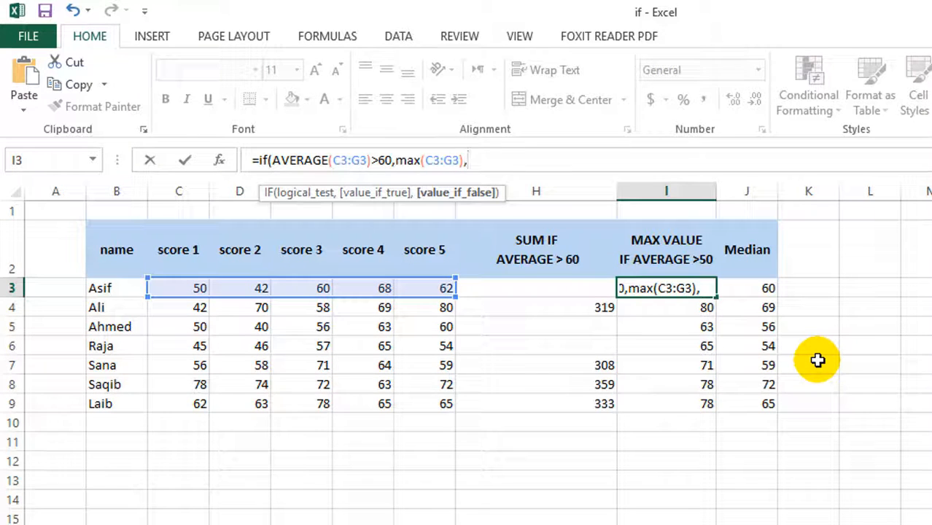
type("\"\")")
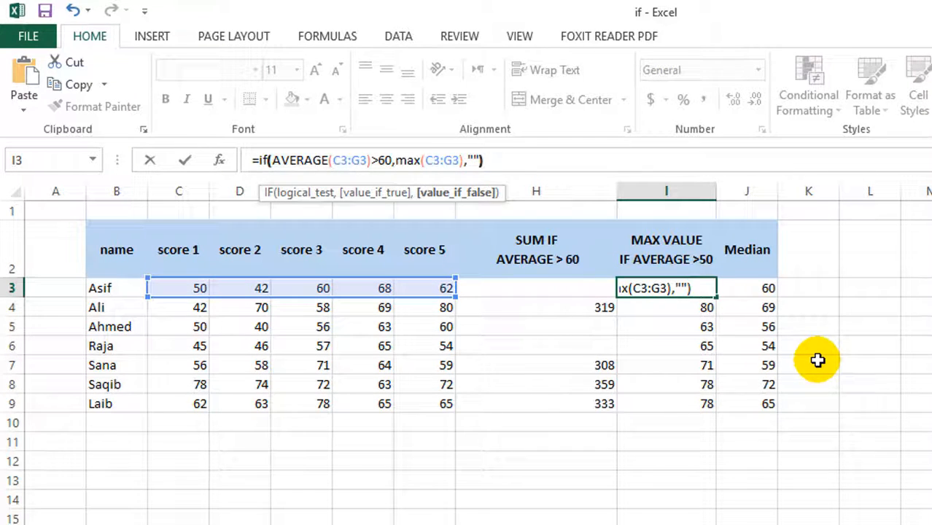
key("Return")
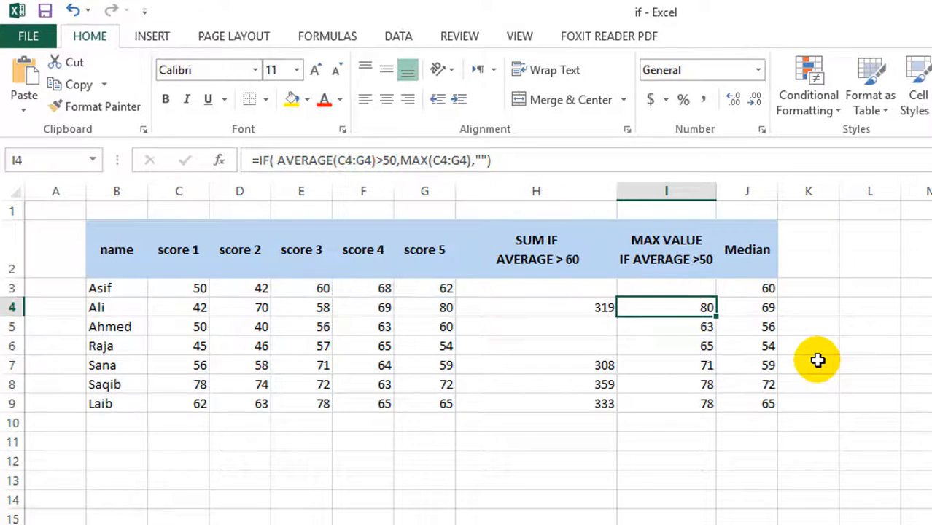
Fill the MAX formula from I3 down to I9.
left_click(698, 289)
left_click_drag(717, 297, 711, 410)
left_click(905, 367)
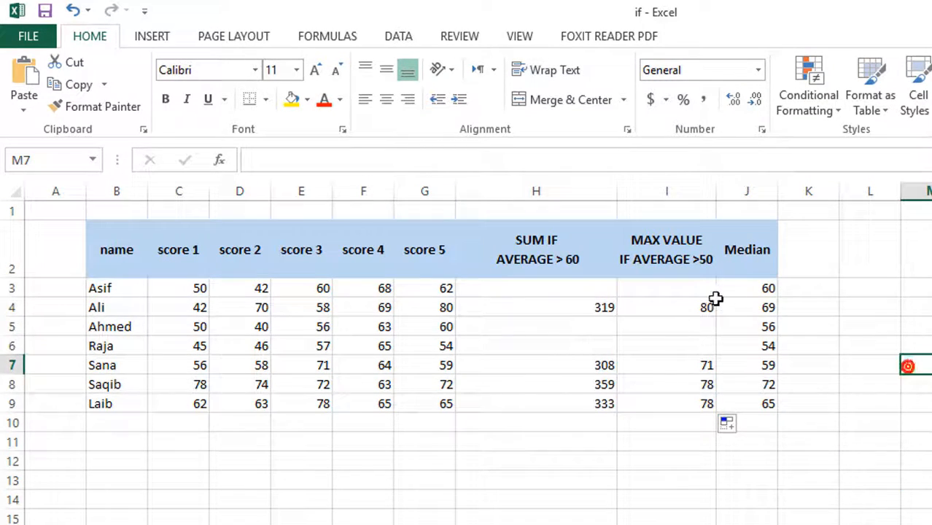
Set the average threshold in I3's IF formula to 50 and commit it.
left_click(684, 288)
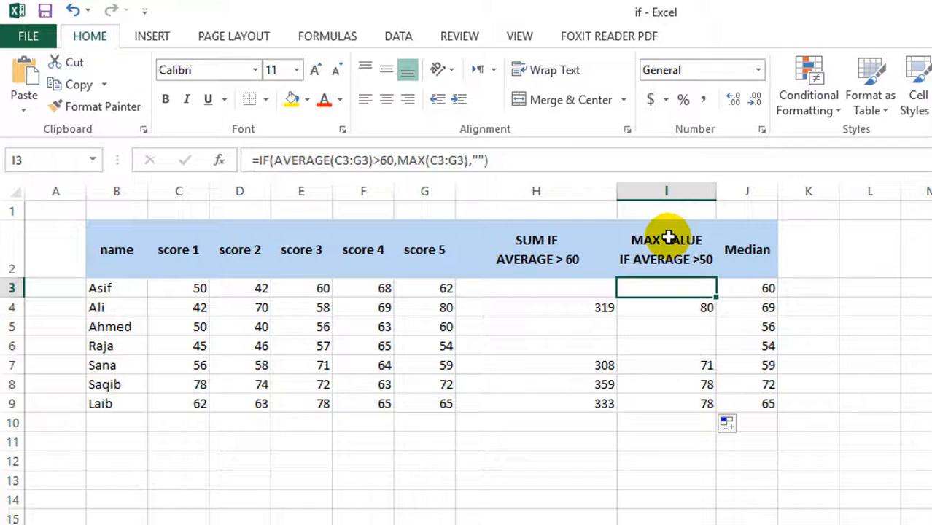
left_click(393, 161)
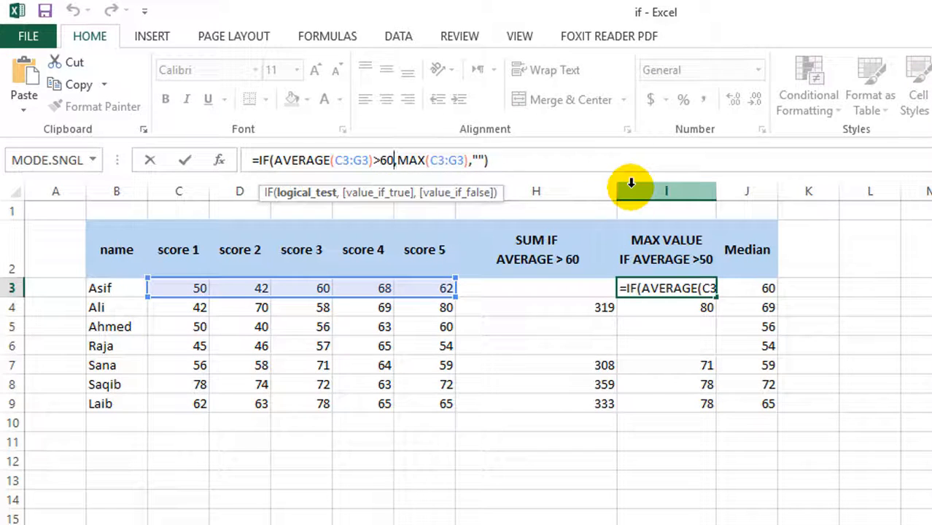
key("BackSpace")
key("BackSpace")
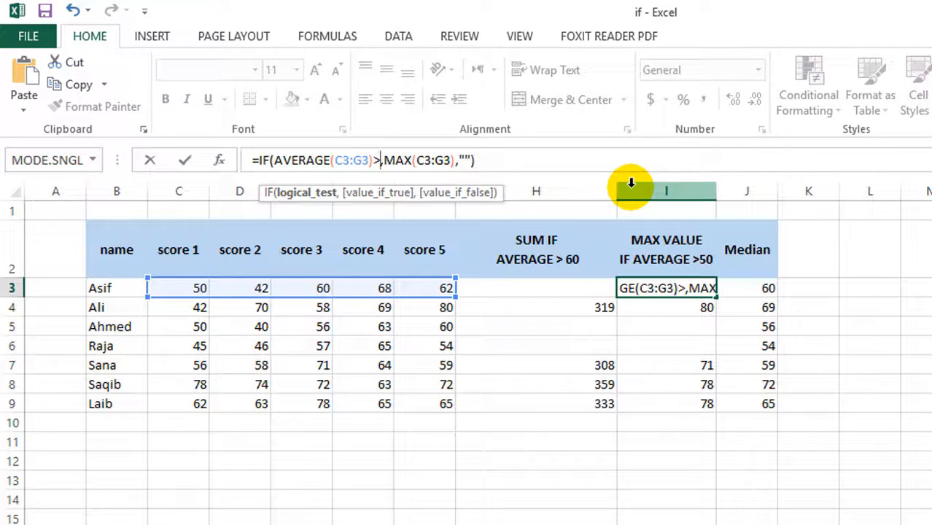
type("50")
left_click(511, 163)
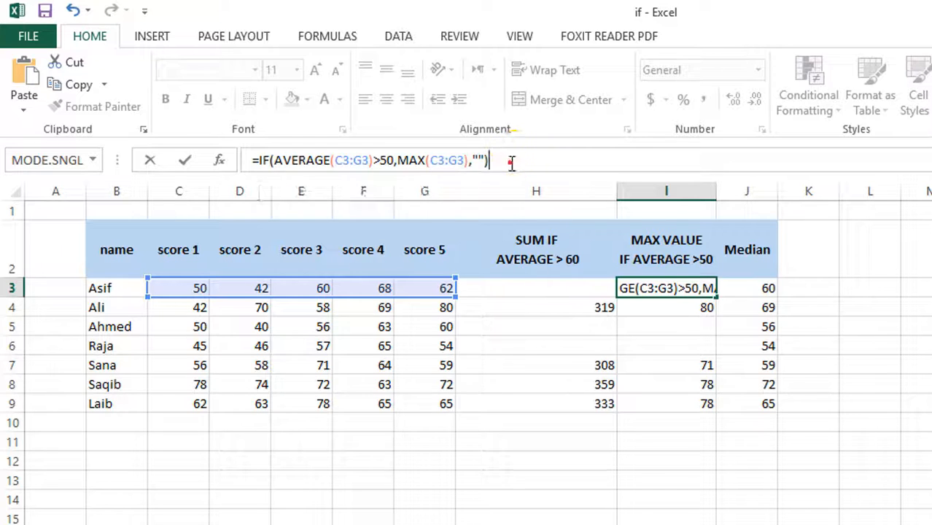
key("Return")
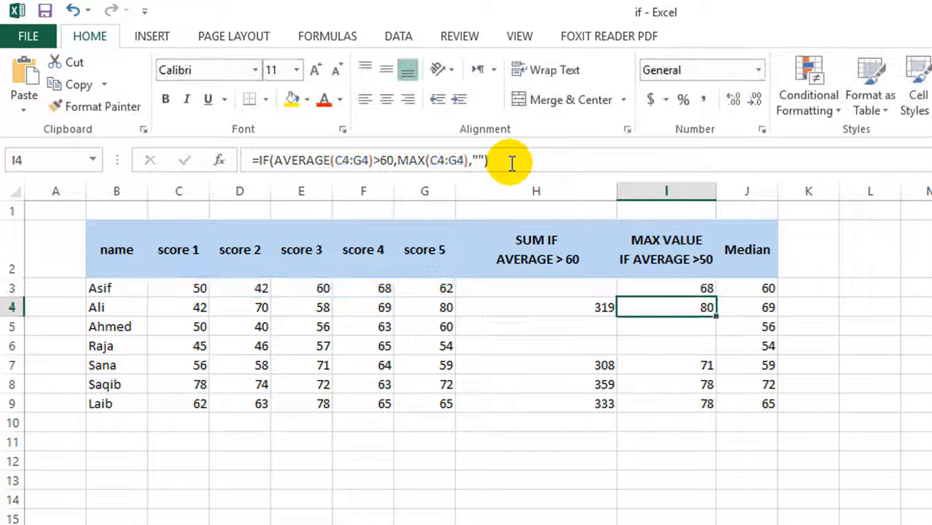
Fill the corrected >50 MAX formula from I3 down to I9.
left_click(682, 287)
double_click(718, 302)
left_click(709, 290)
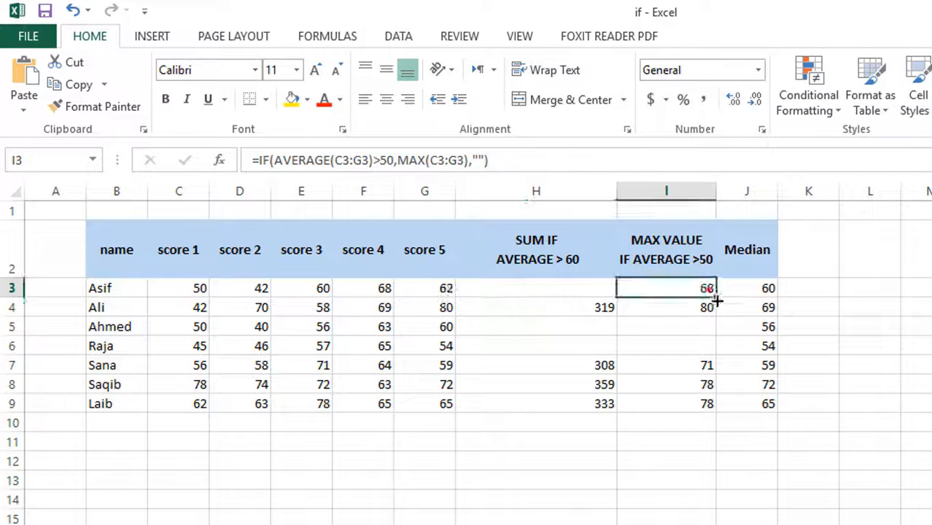
double_click(718, 300)
left_click(912, 385)
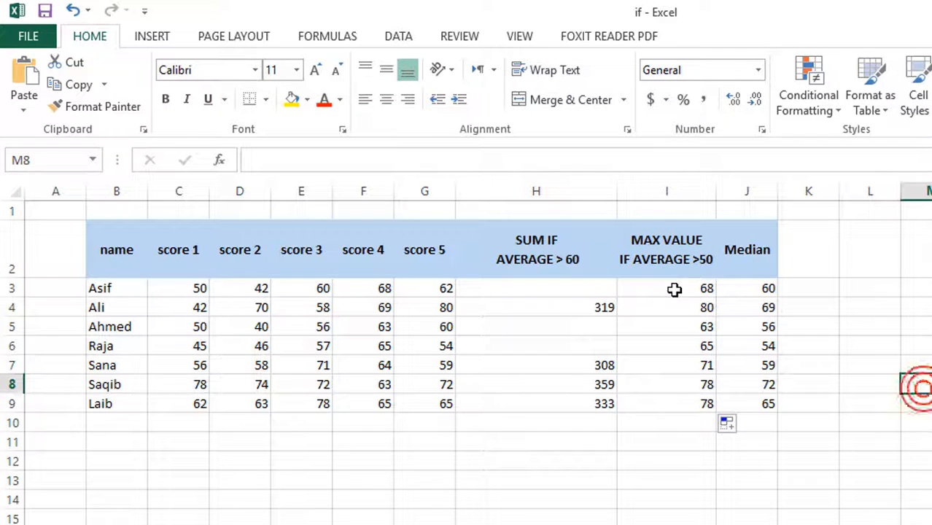
Review the filled MAX formulas in column I and the IF formulas with MEDIAN in column J, leaving them unchanged.
left_click(670, 333)
left_click(678, 388)
left_click(679, 402)
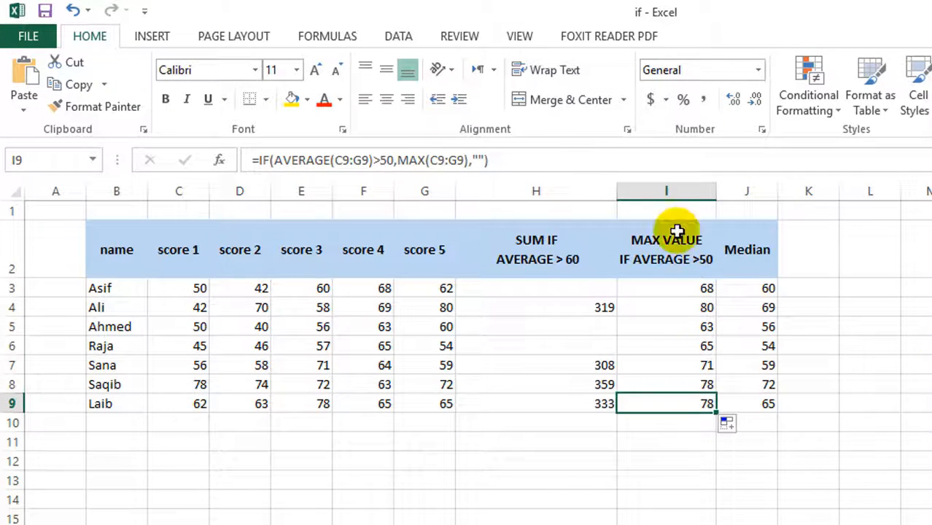
left_click(742, 291)
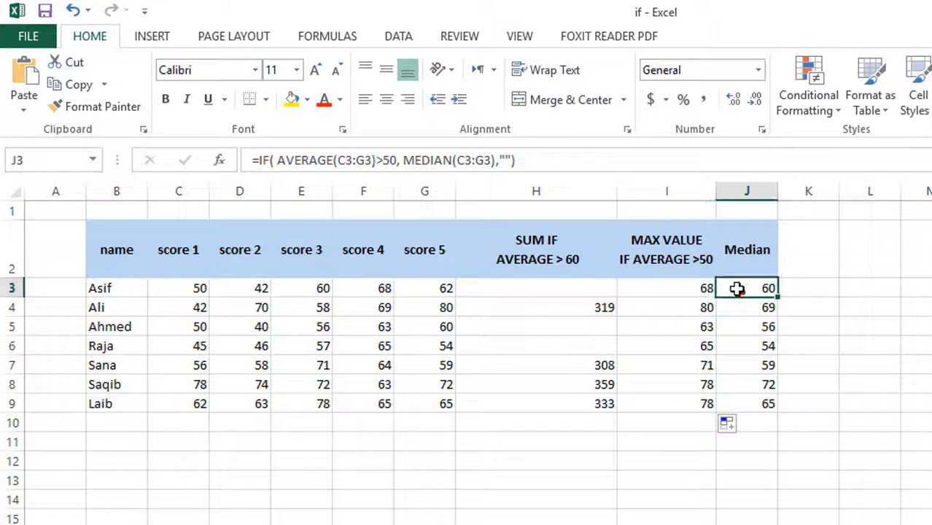
left_click(561, 156)
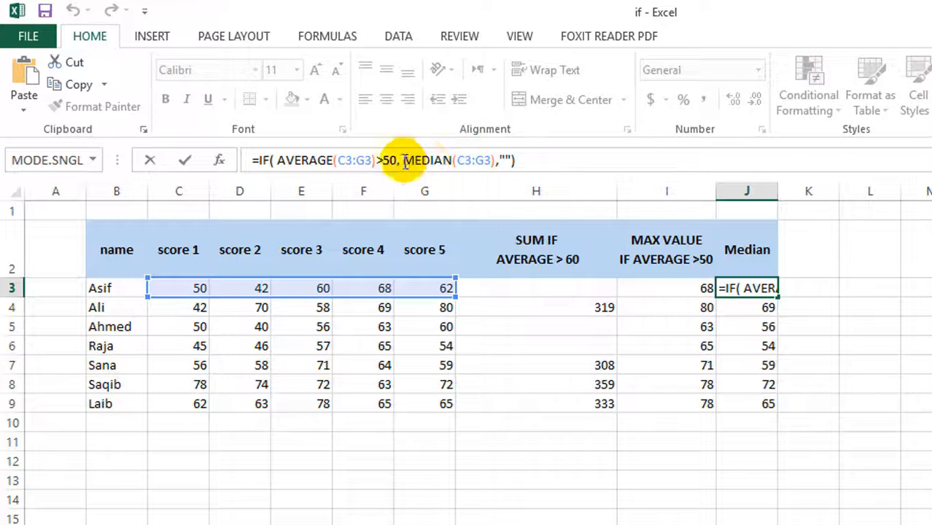
key("Return")
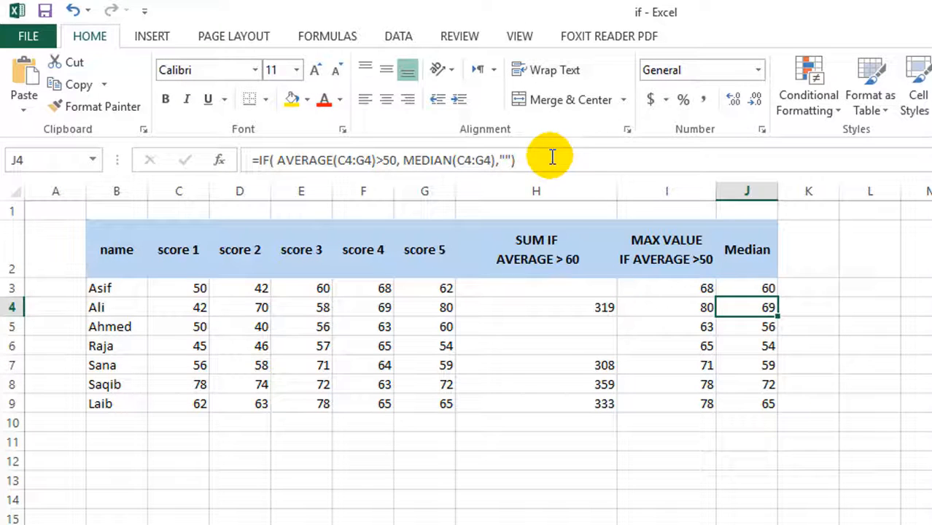
left_click(746, 289)
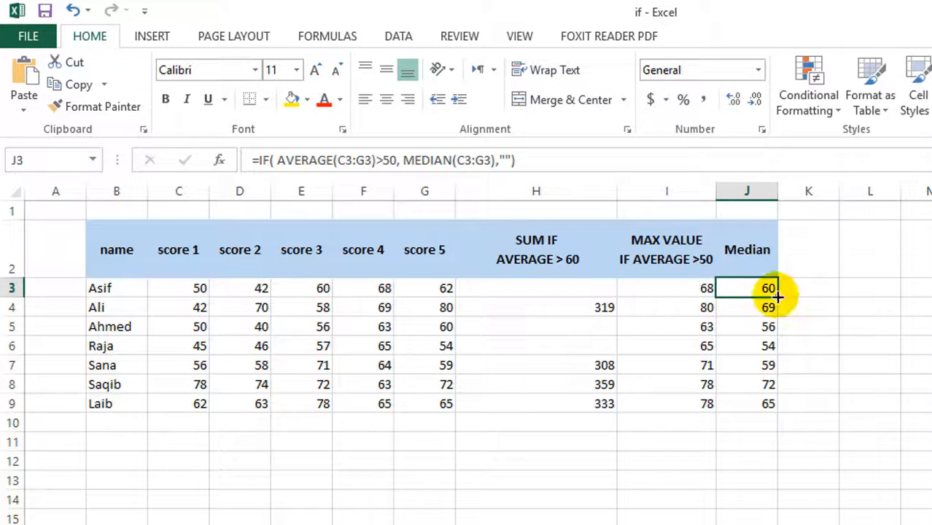
left_click(762, 405)
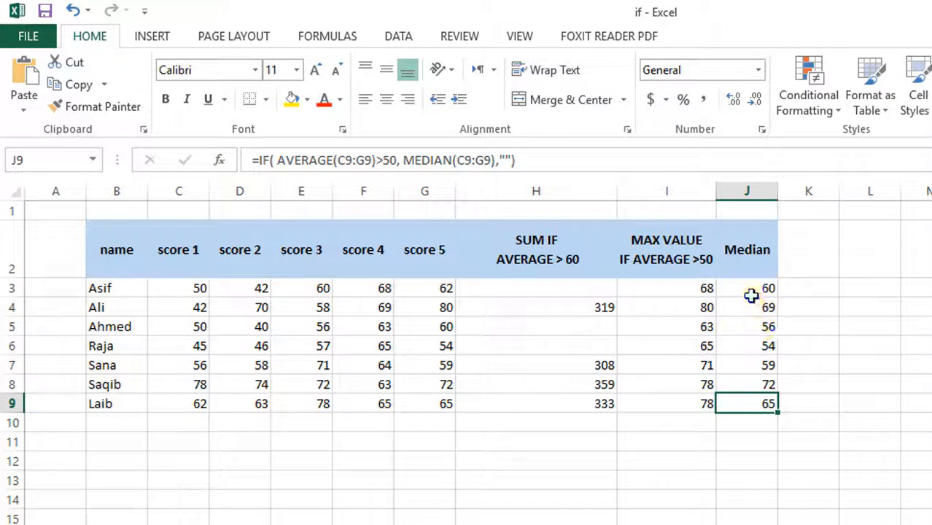
left_click_drag(754, 292, 759, 404)
left_click(889, 366)
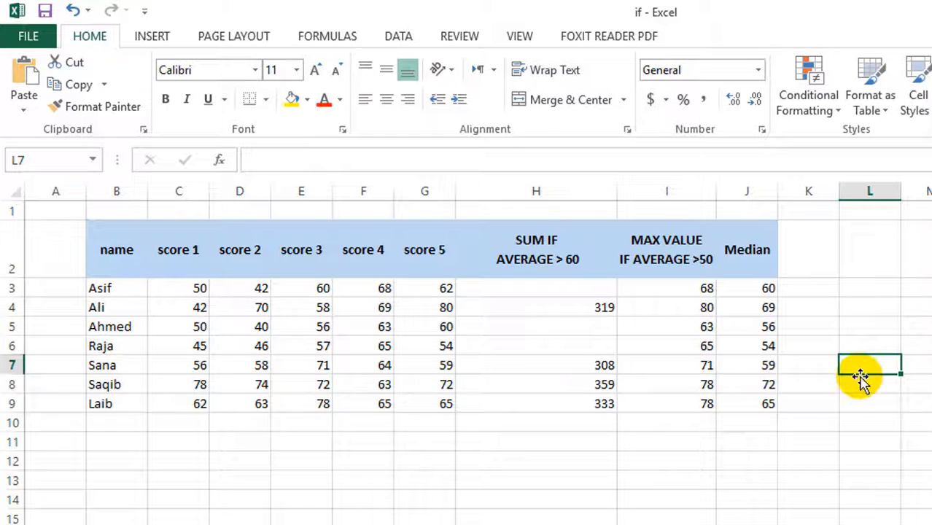
Open I3's IF formula with AVERAGE and MAX for inspection.
left_click(678, 284)
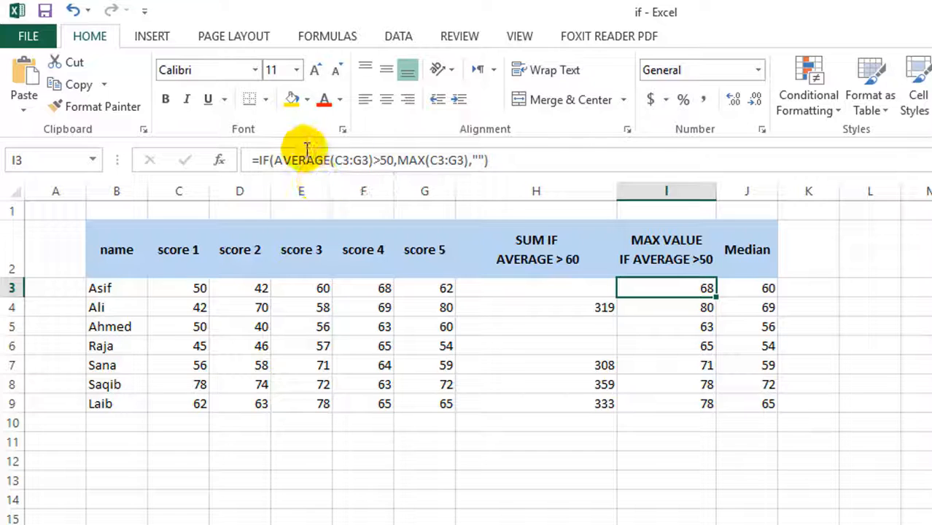
left_click(510, 156)
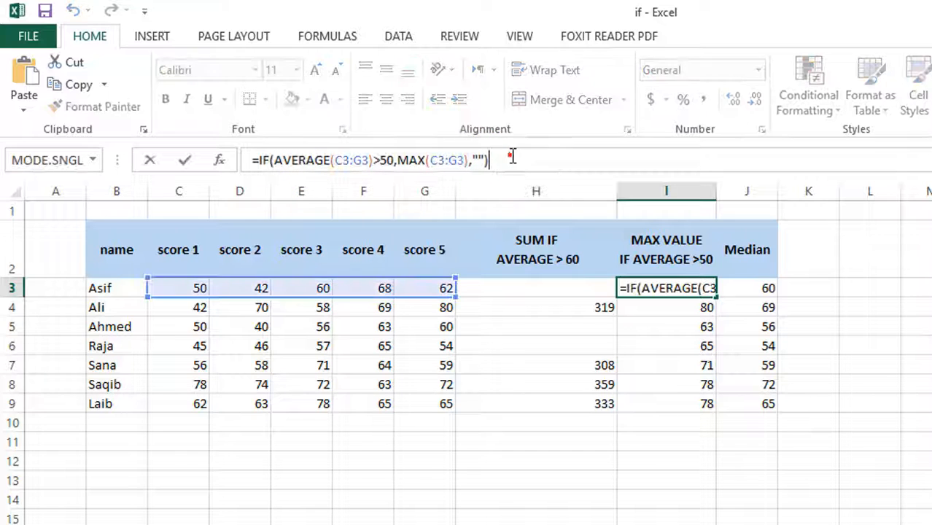